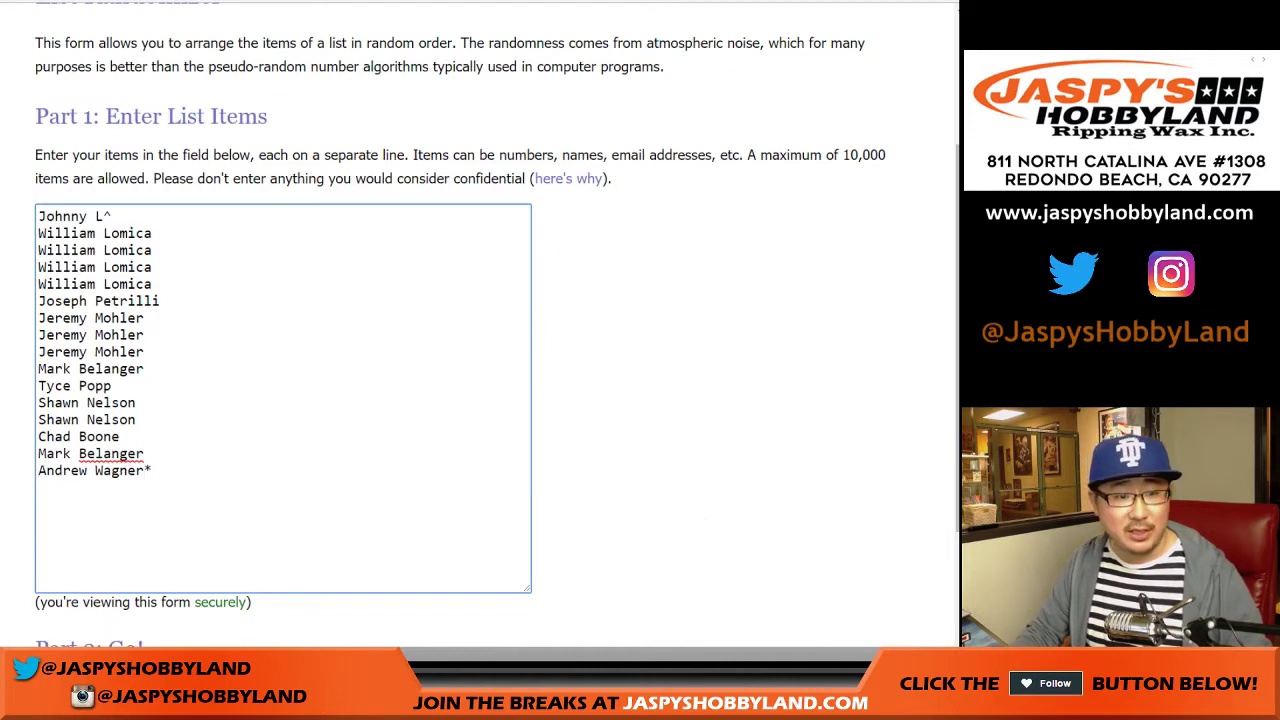
Duplicate the full participant list in the List Randomizer by pasting a copy below the last entry
key("ctrl+a")
key("ctrl+c")
left_click(700, 400)
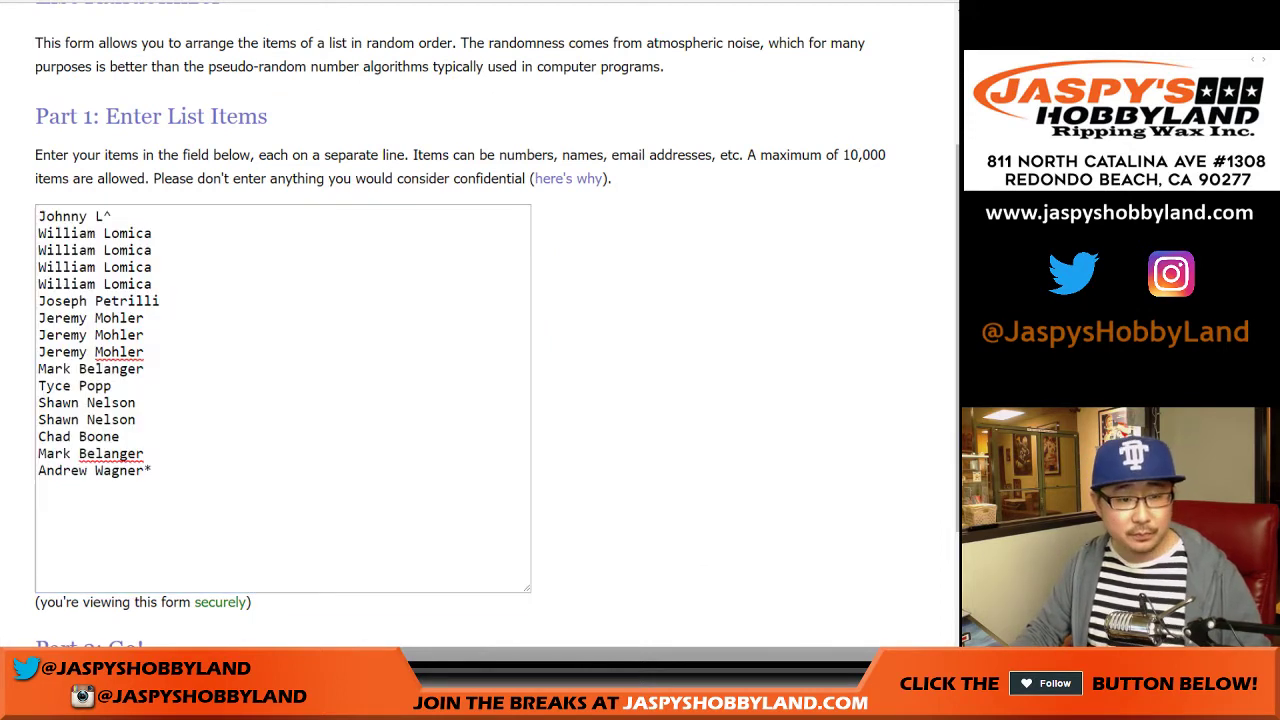
left_click(153, 471)
key("Return")
key("ctrl+v")
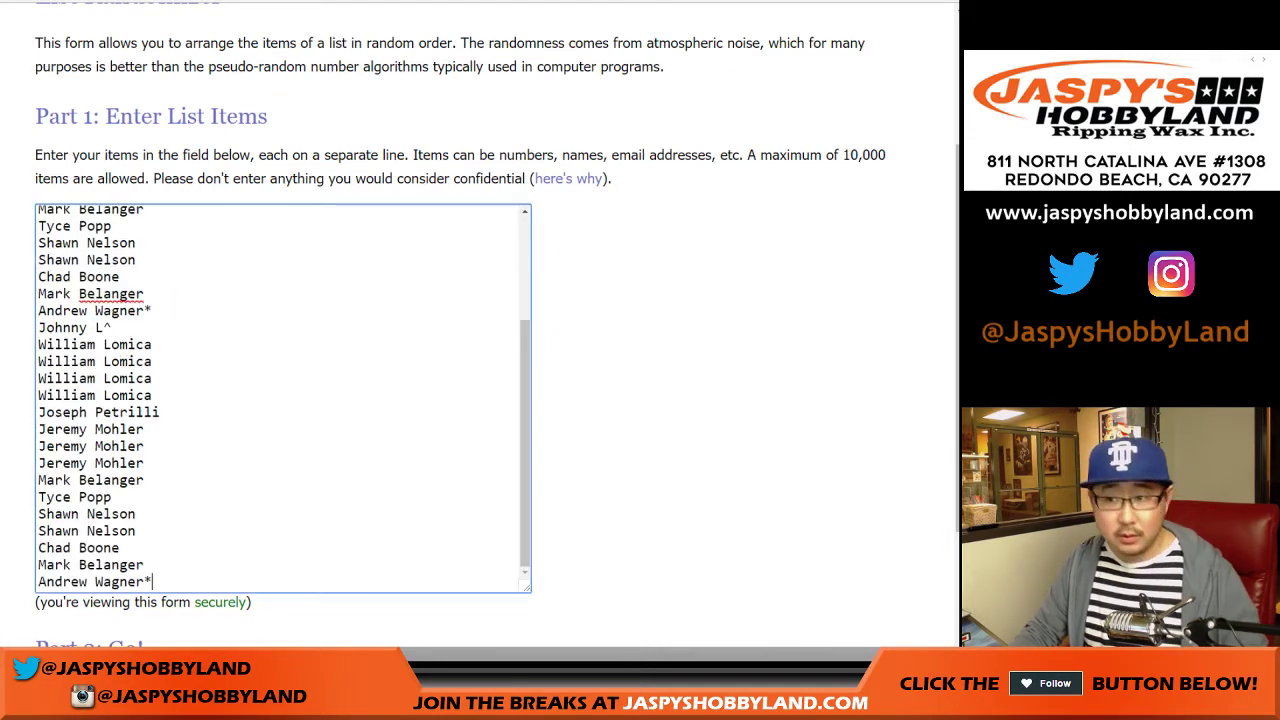
scroll(480, 325, "down", 2)
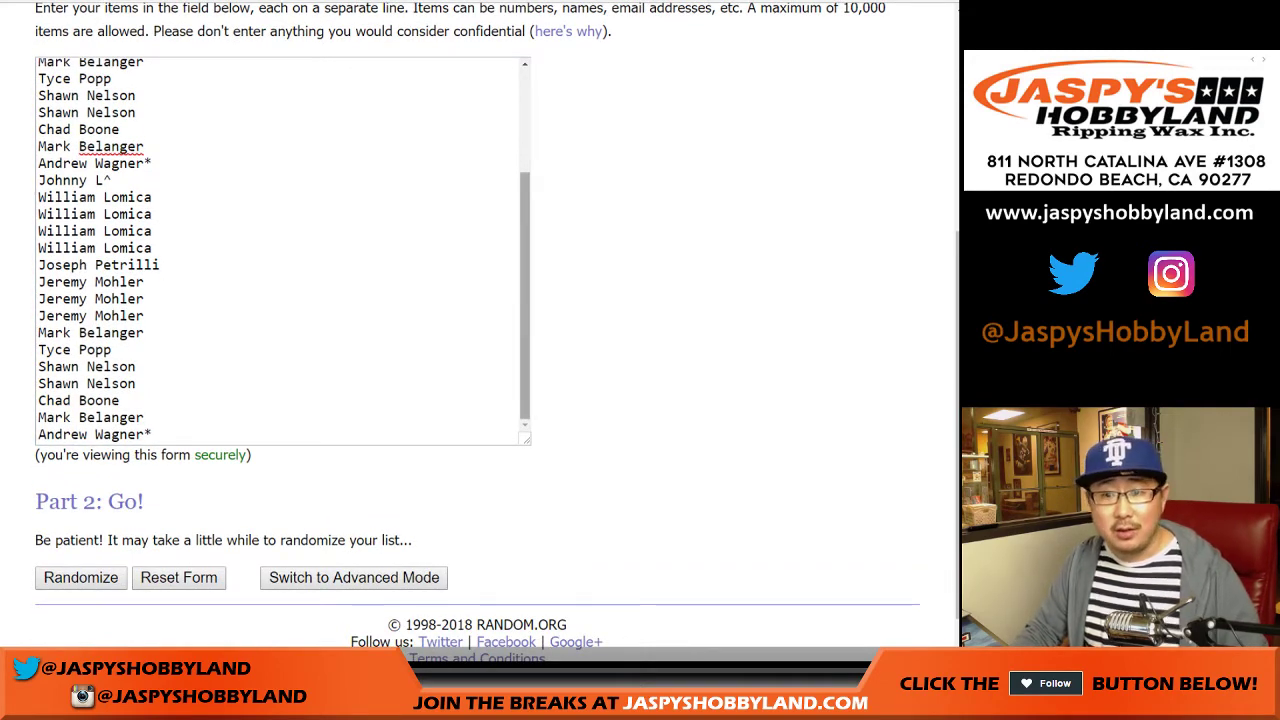
left_click_drag(525, 270, 525, 165)
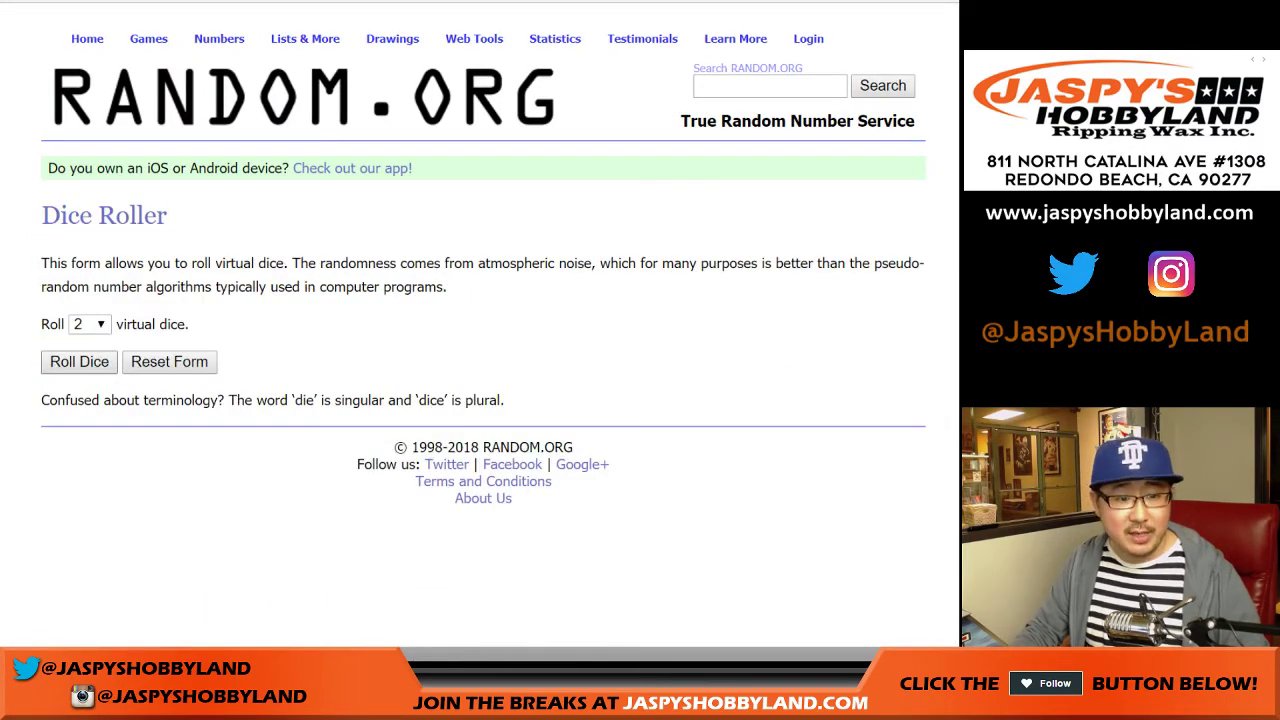
Roll two virtual dice and randomize the doubled participant list ten times
key("Return")
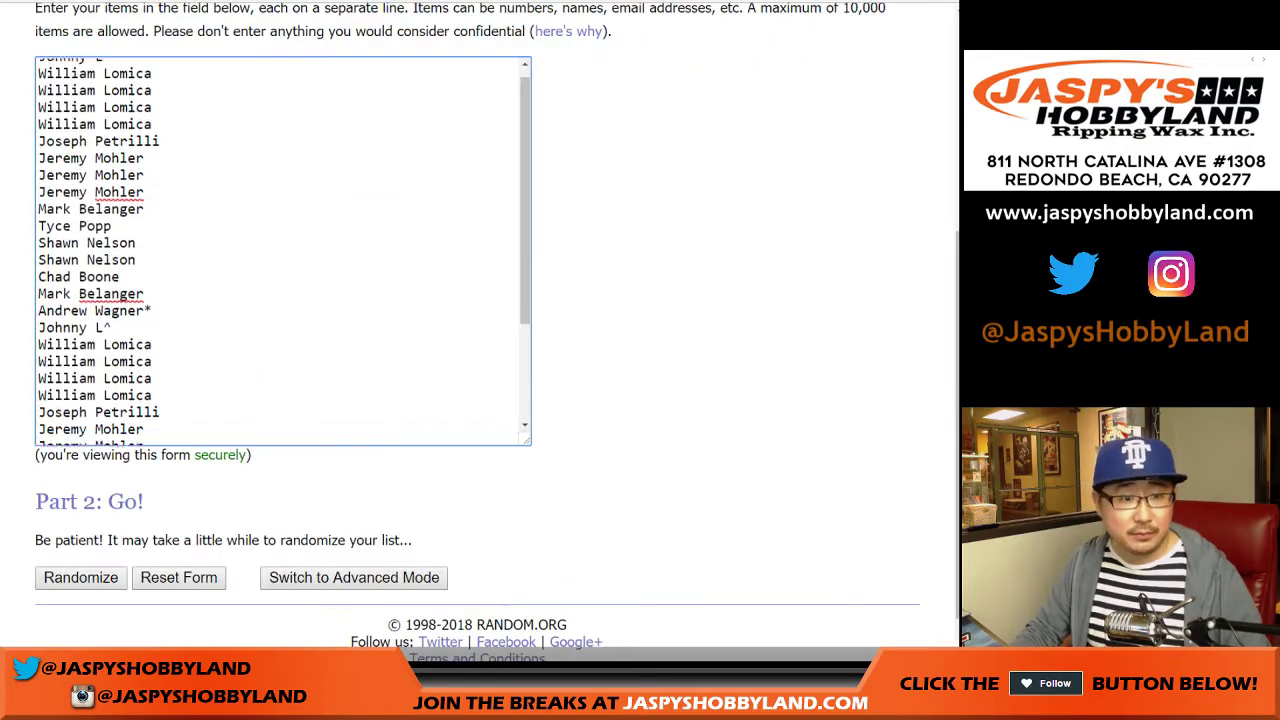
scroll(283, 250, "down", 5)
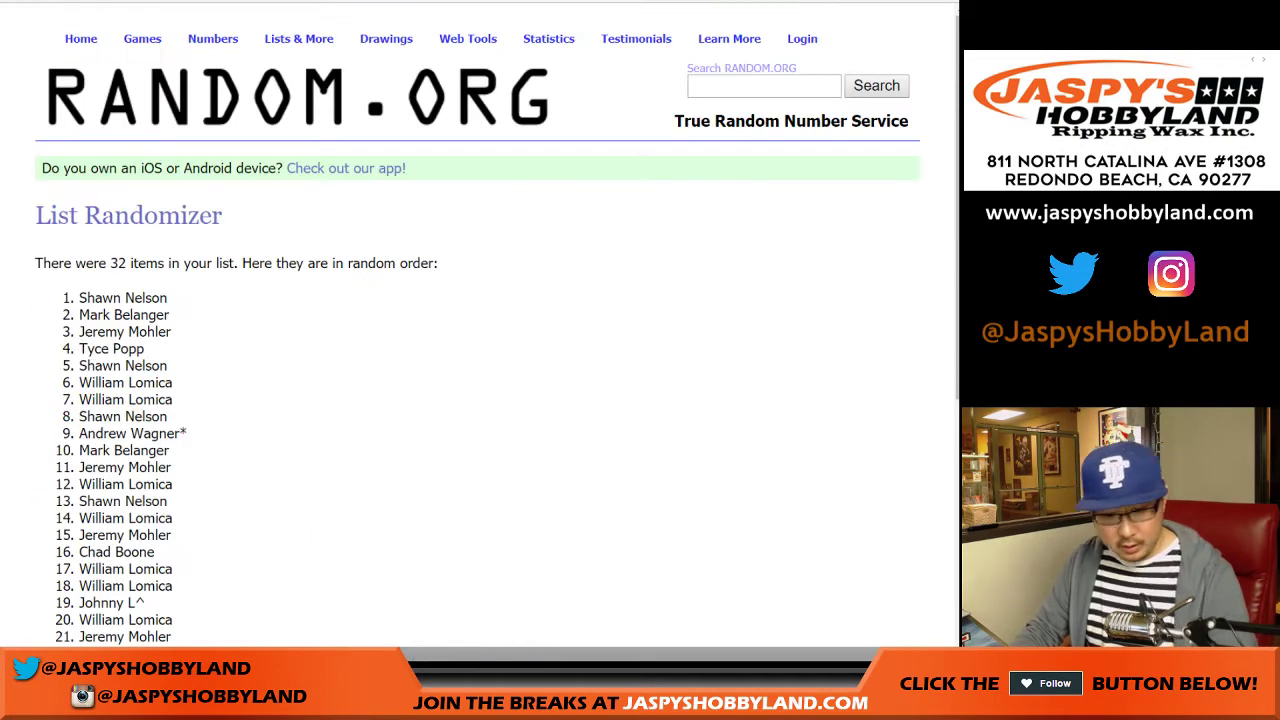
scroll(477, 325, "down", 5)
left_click(64, 527)
scroll(477, 325, "down", 1)
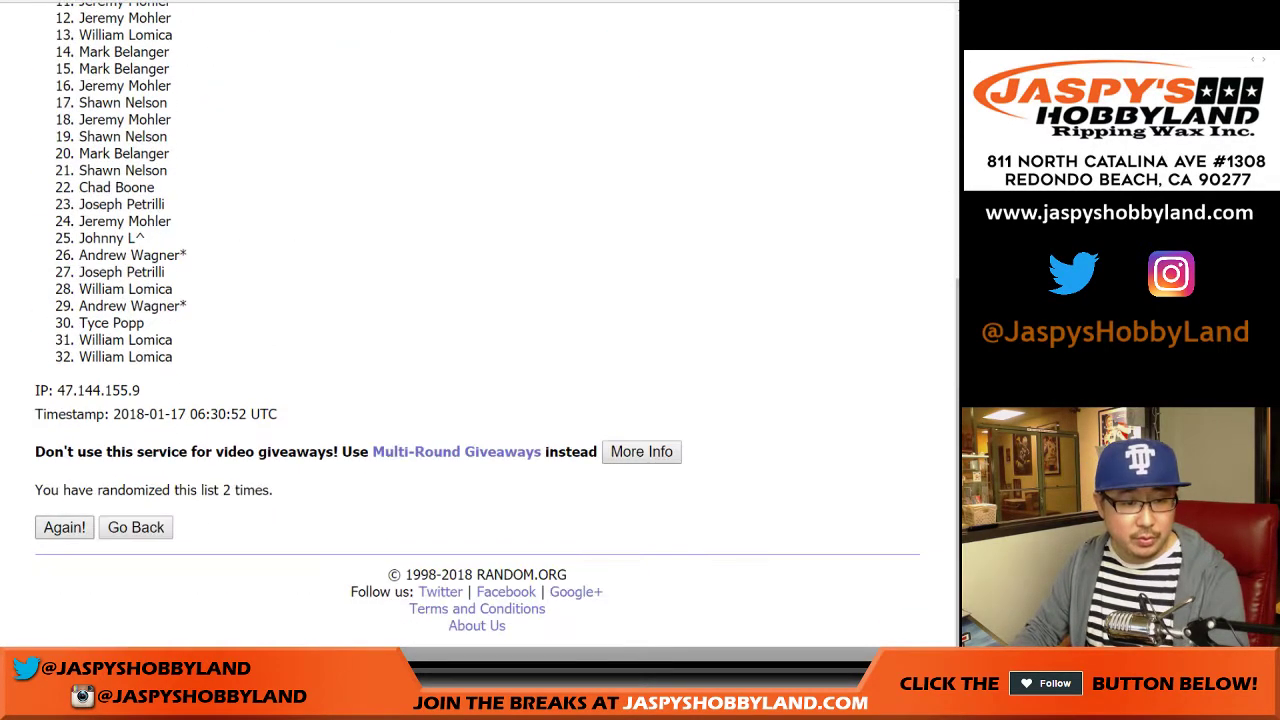
left_click(64, 527)
key("Return")
key("Return")
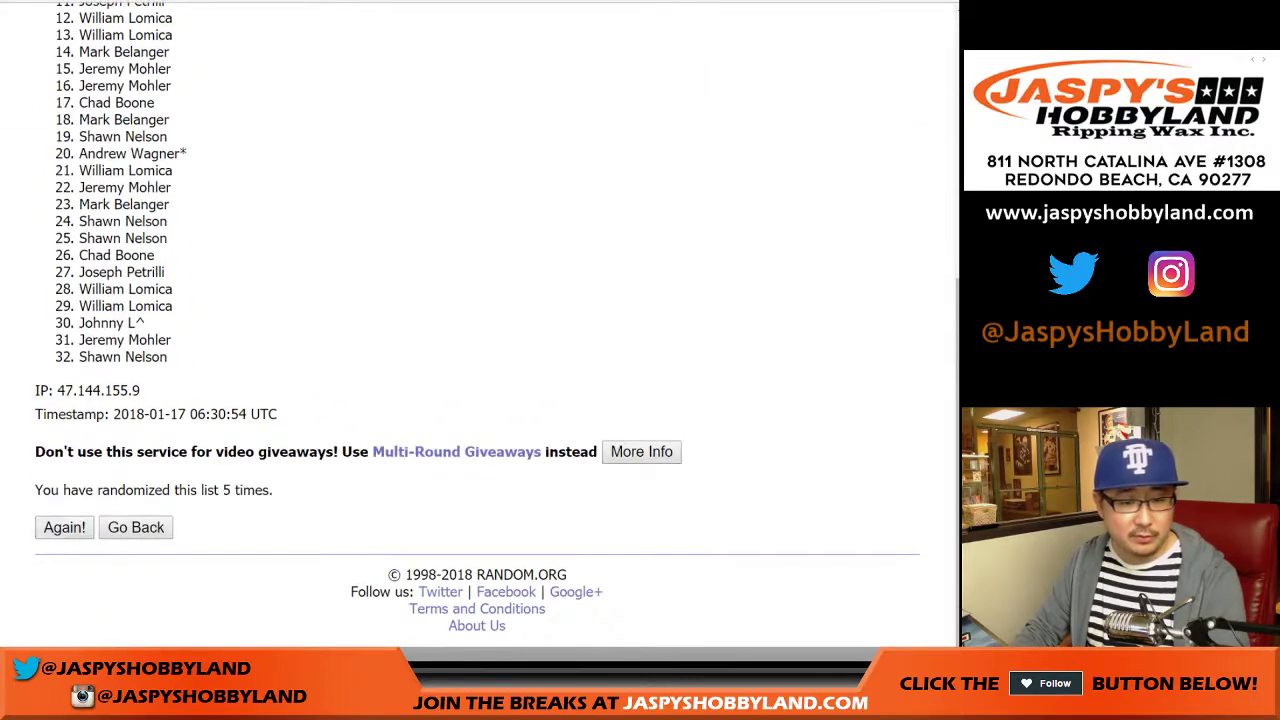
key("Return")
key("Return")
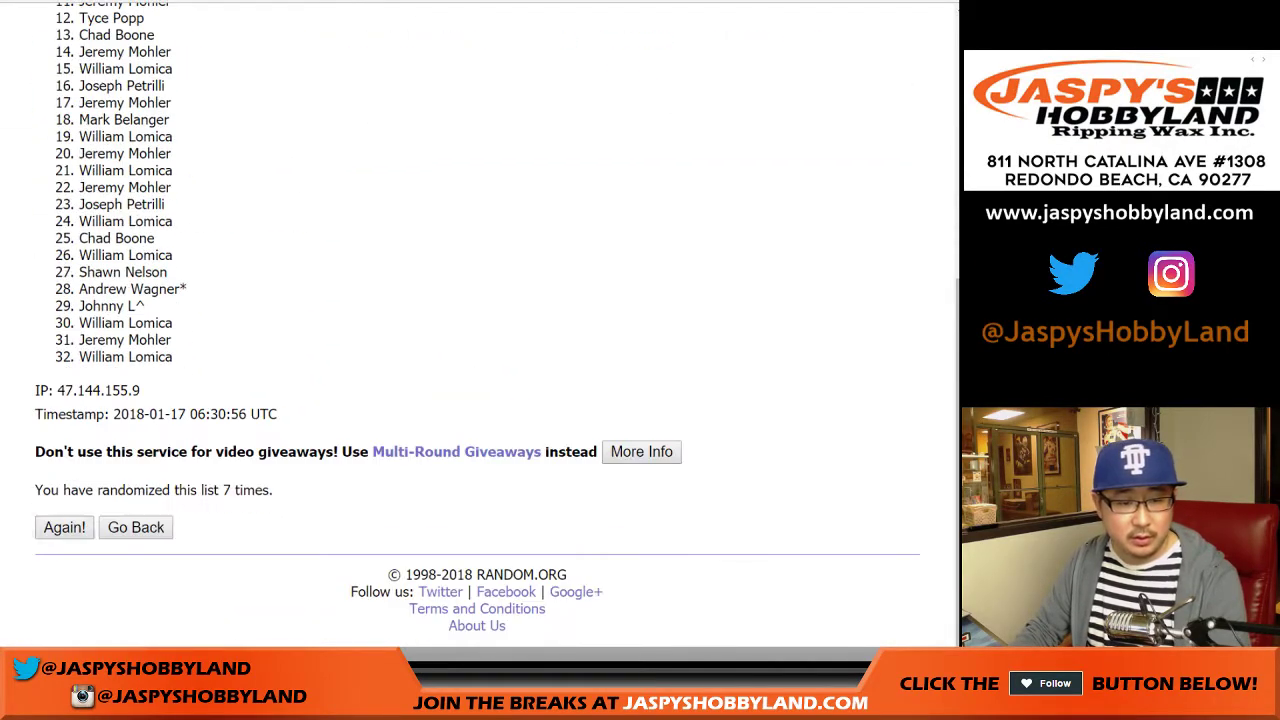
key("Return")
key("Return")
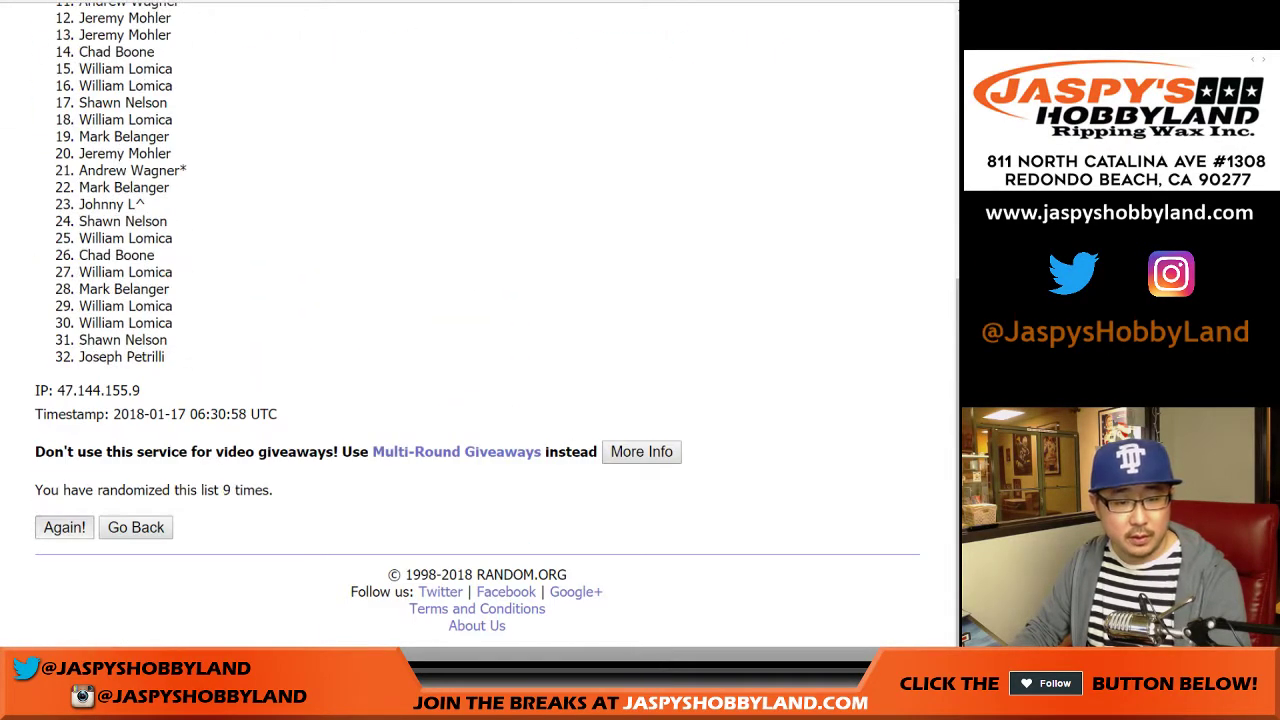
key("Return")
scroll(478, 330, "down", 6)
scroll(478, 330, "up", 2)
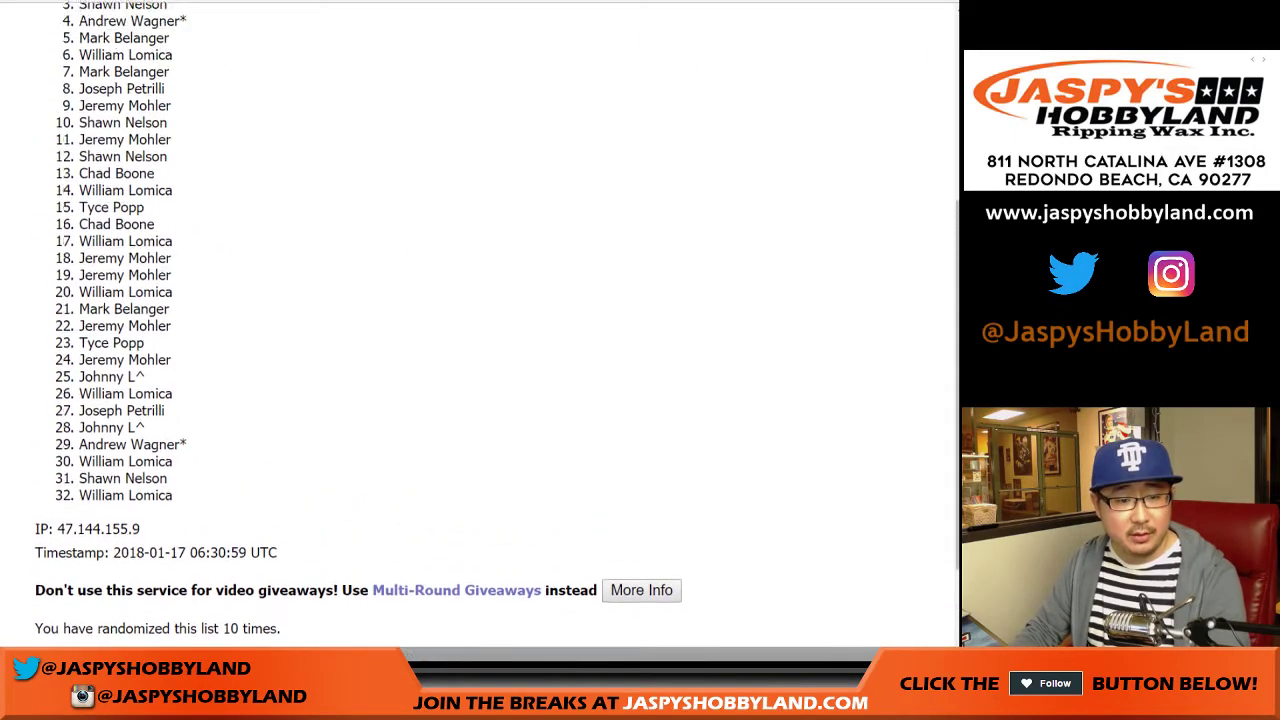
left_click_drag(223, 637, 282, 637)
left_click(330, 590)
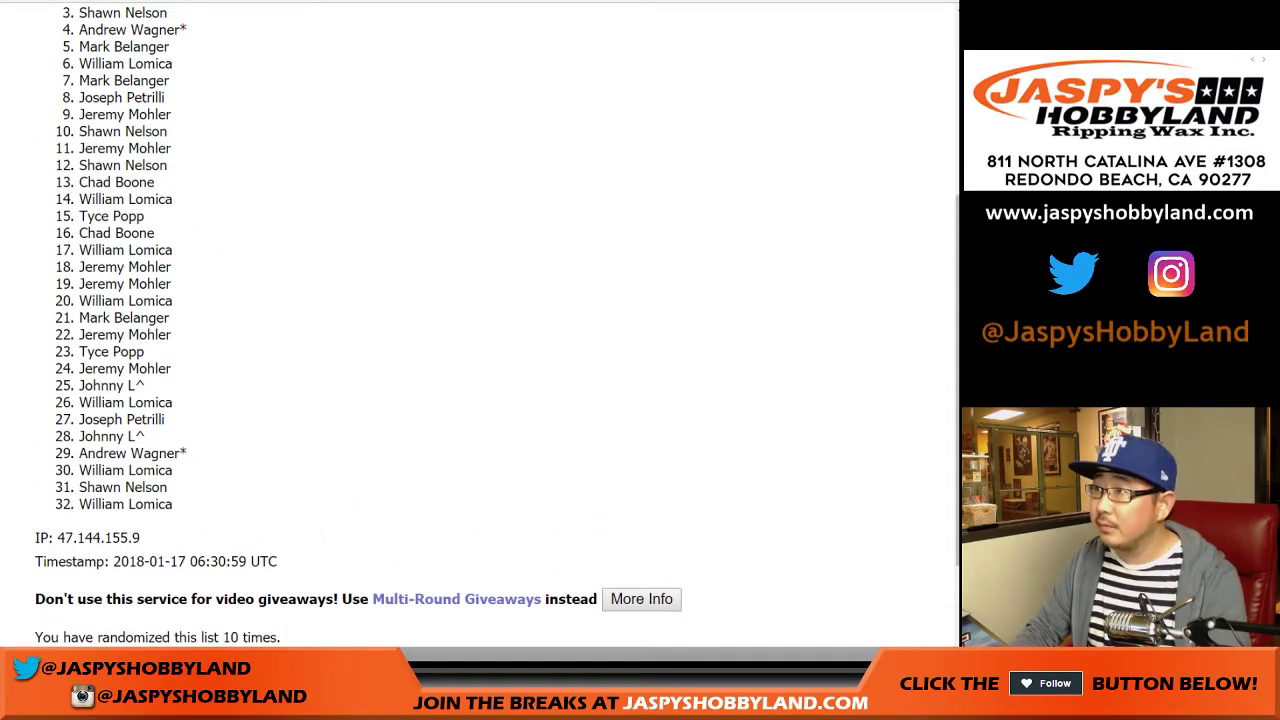
Copy all 32 randomized participant names and paste them into the blank Google Sheets spreadsheet starting at cell A1
scroll(330, 590, "up", 1)
left_click_drag(79, 52, 172, 578)
key("ctrl+c")
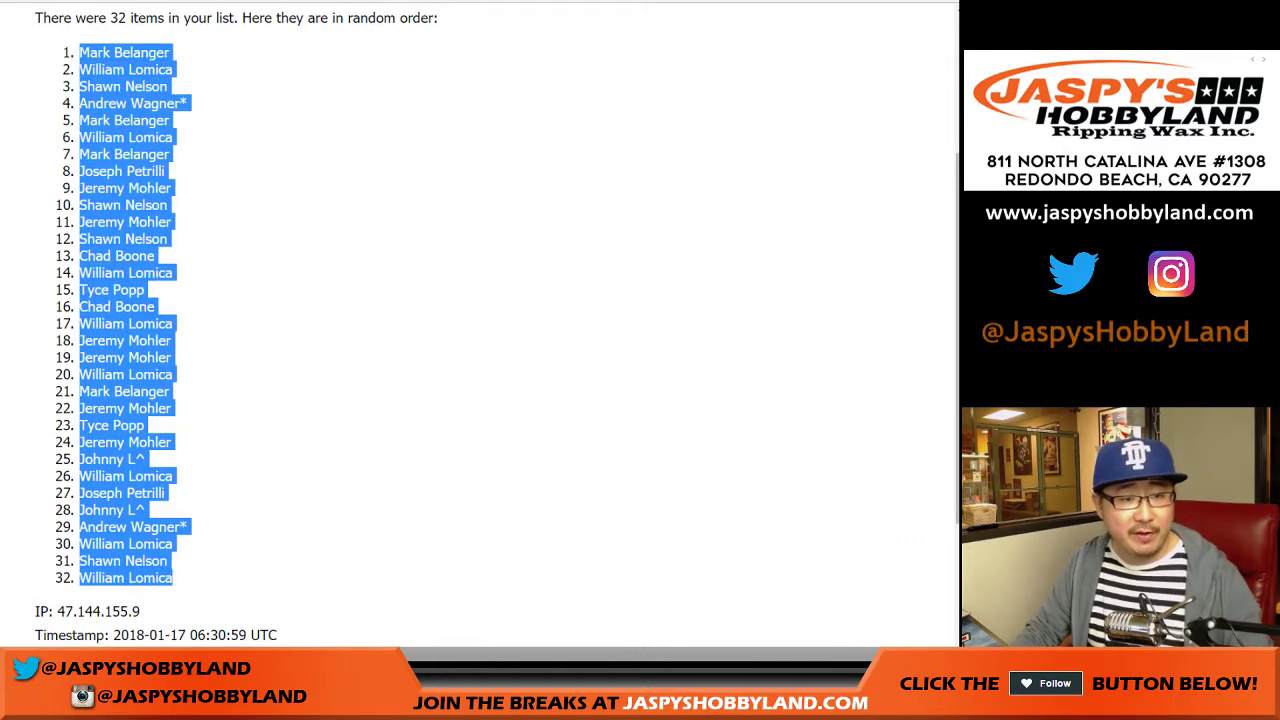
key("ctrl+Tab")
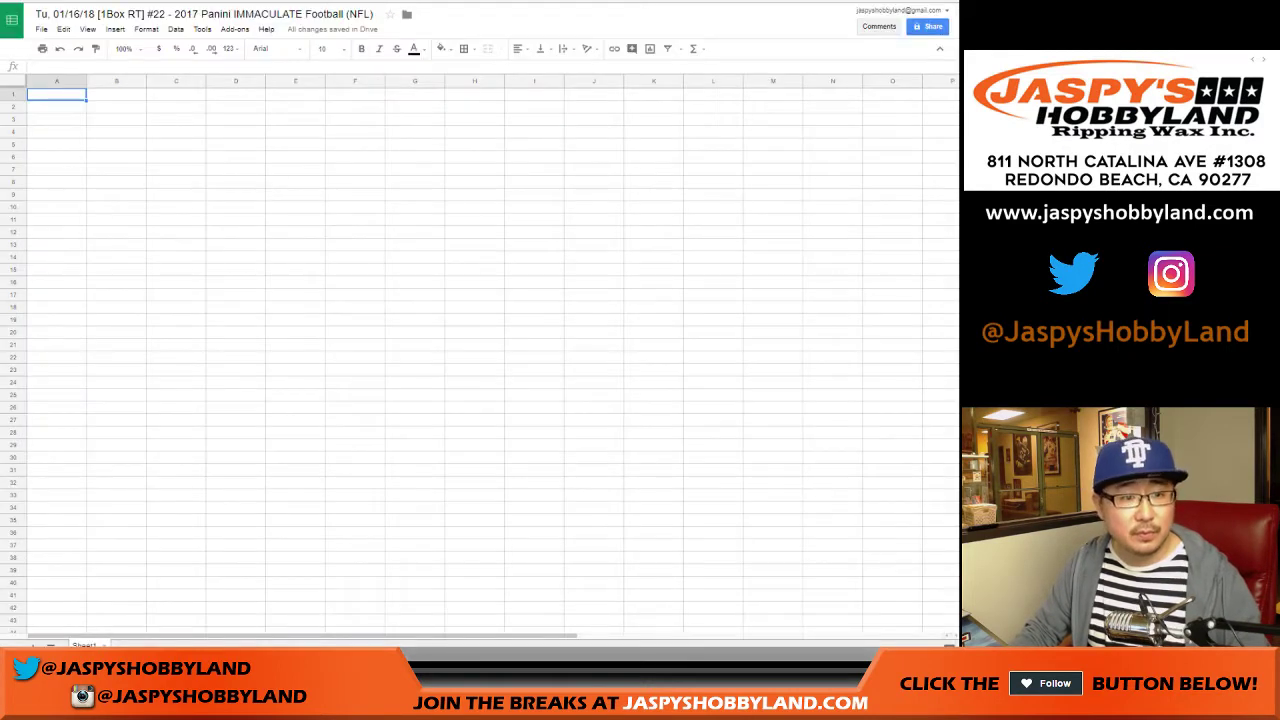
right_click(60, 92)
left_click(78, 133)
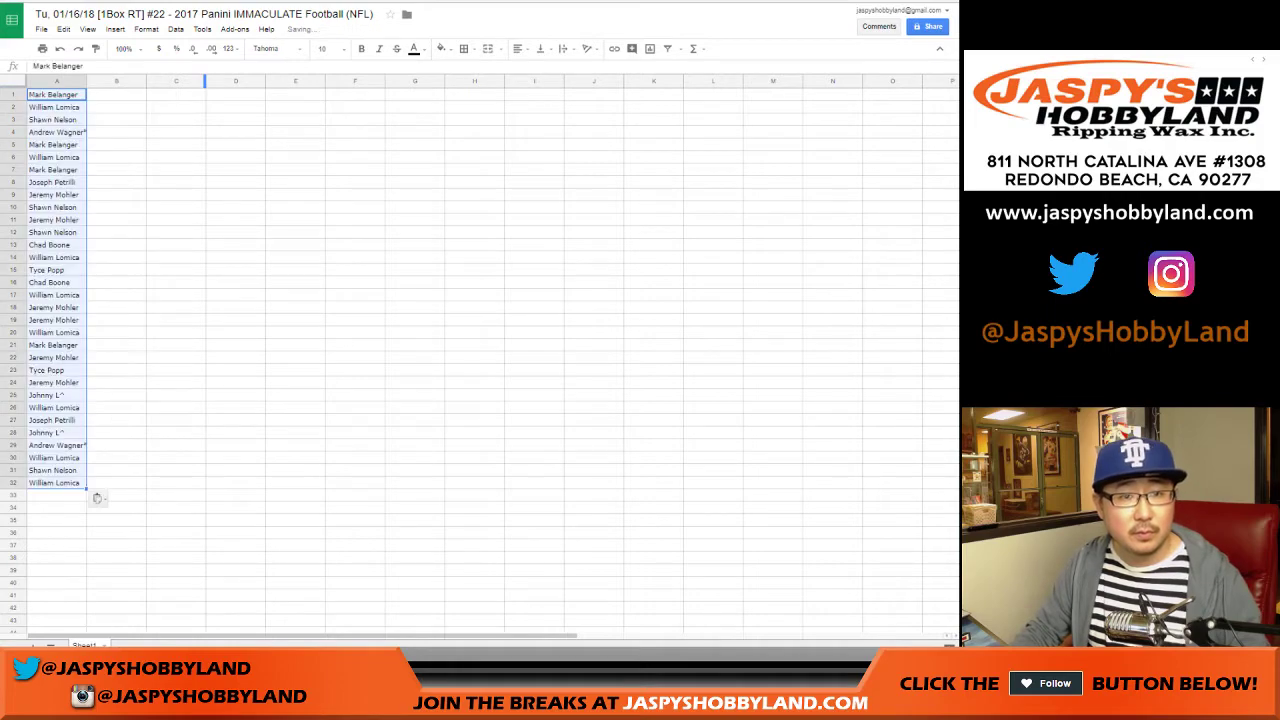
Switch to the RANDOM.ORG list of NFL teams and randomize it ten times
key("alt+Tab")
key("ctrl+Tab")
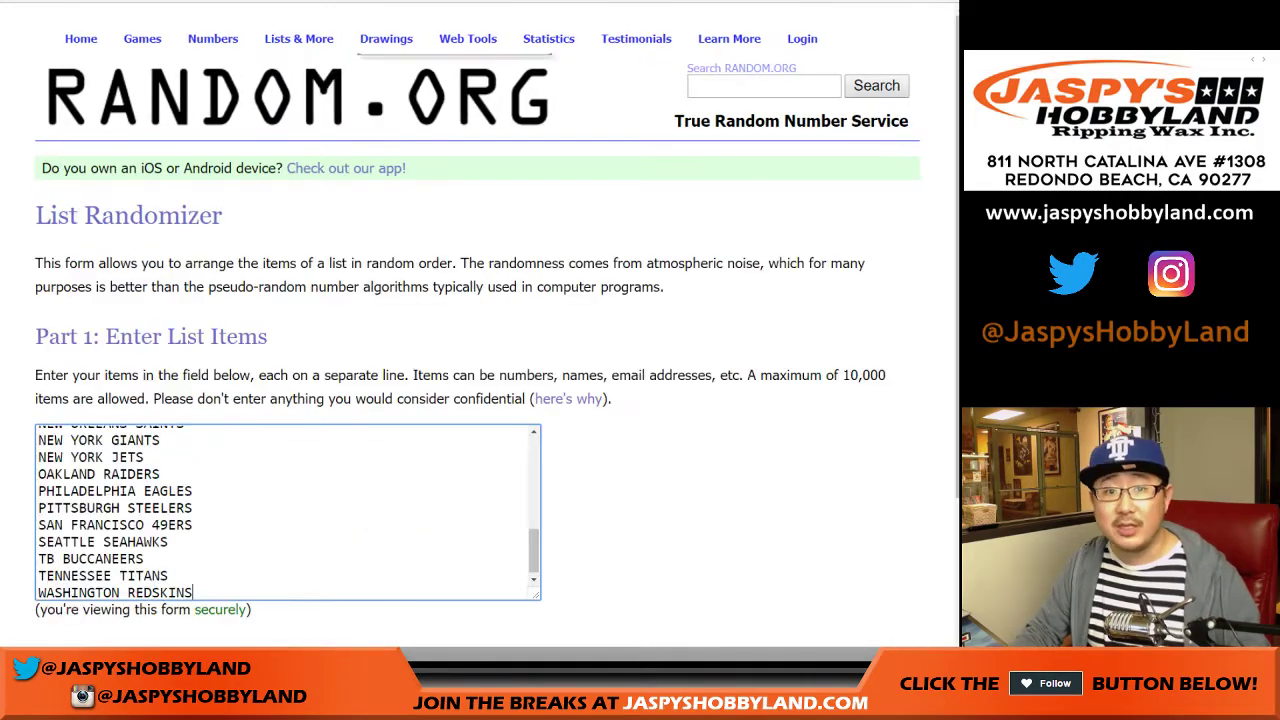
scroll(480, 330, "down", 3)
left_click(81, 527)
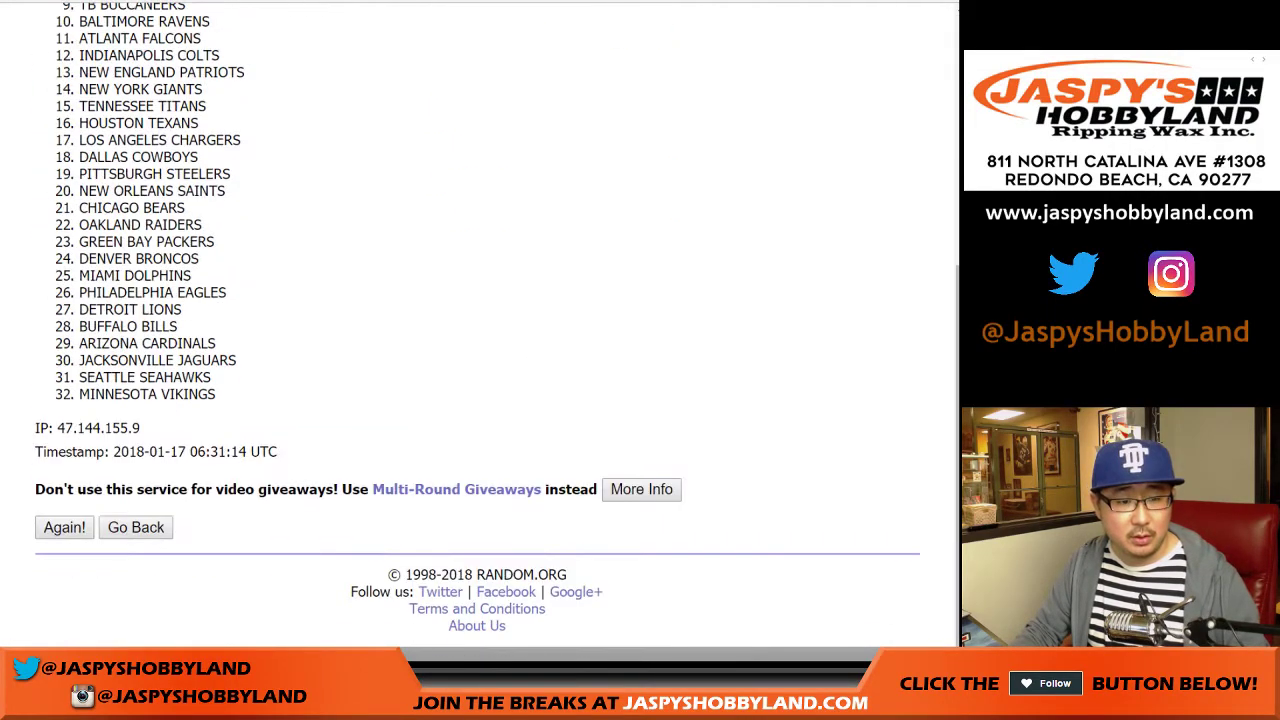
left_click(64, 527)
scroll(64, 527, "down", 5)
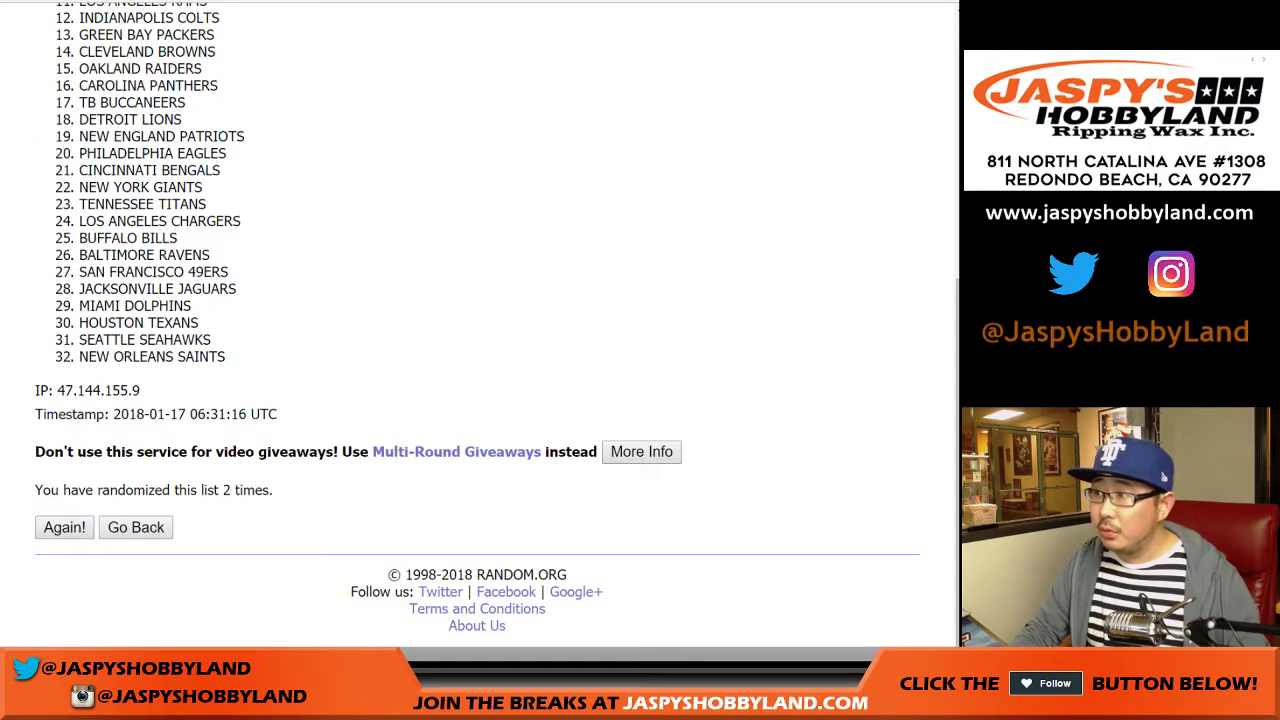
key("Return")
key("Return")
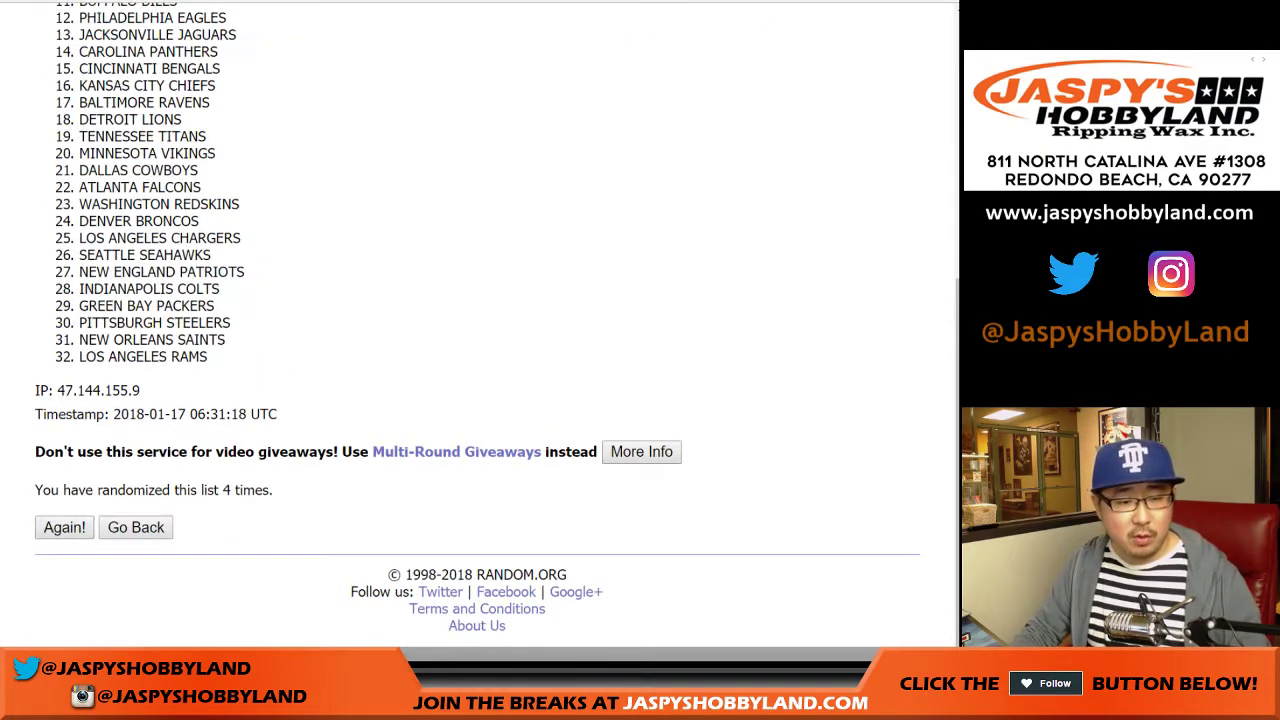
key("Return")
key("Return")
key("Return")
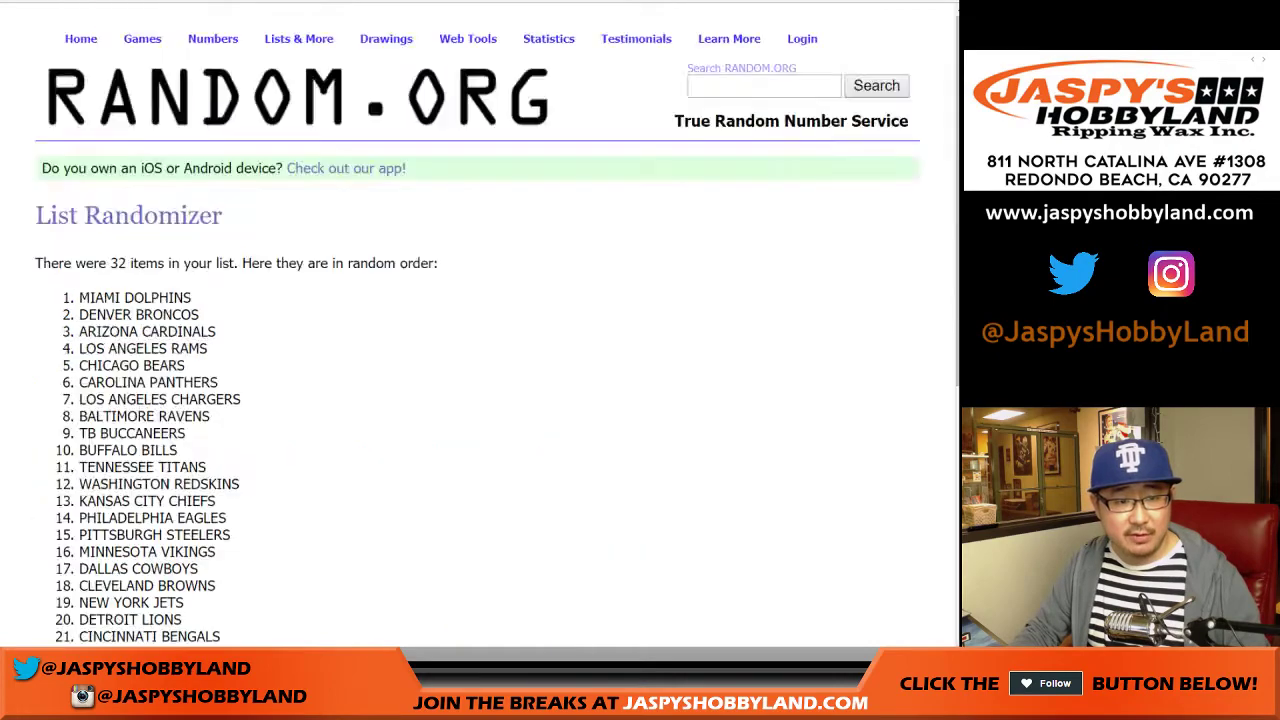
key("Return")
key("Return")
key("Return")
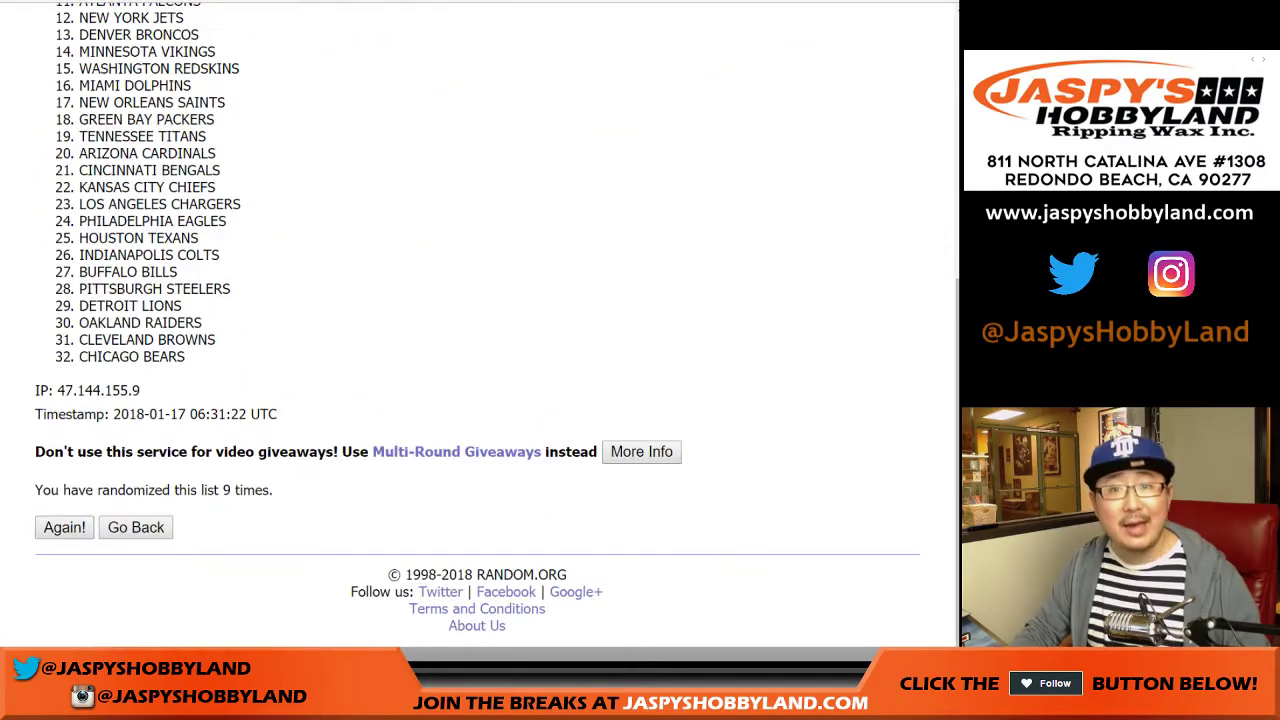
left_click(64, 527)
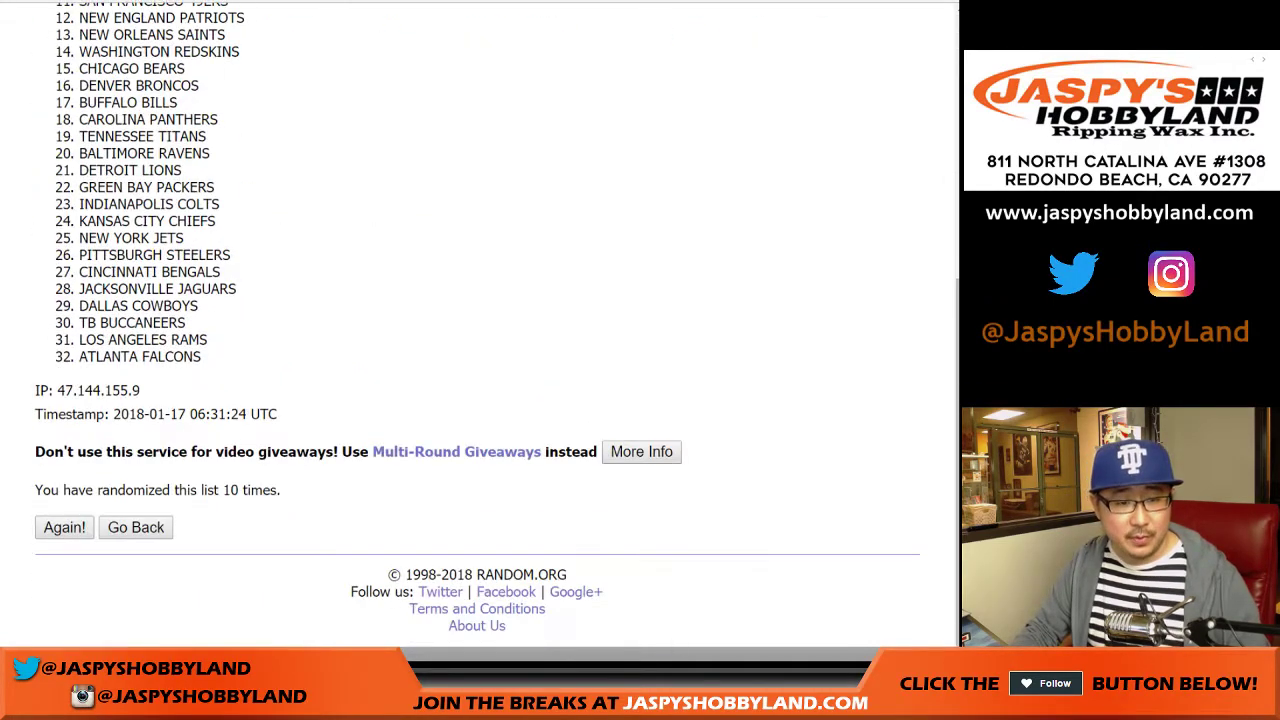
left_click_drag(282, 490, 208, 490)
Copy the randomized NFL team list and paste it into the Google Sheets spreadsheet starting at cell B1, beside the participant names
scroll(477, 320, "up", 3)
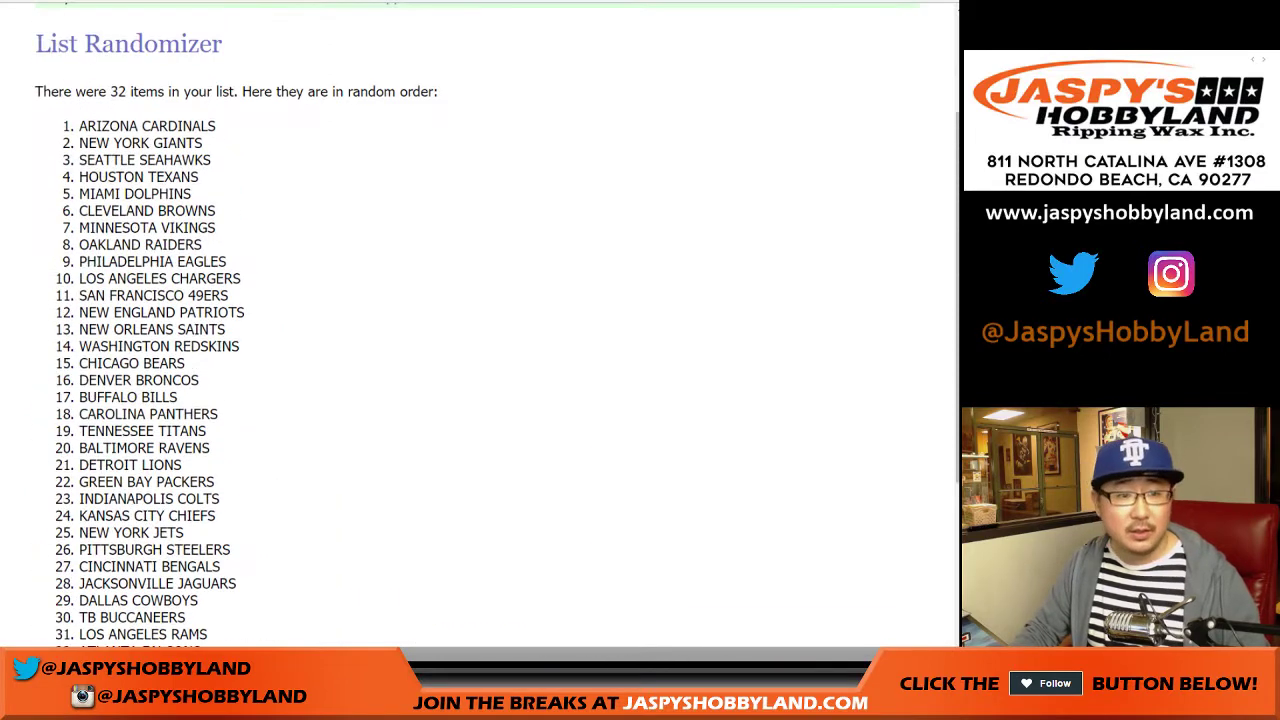
left_click_drag(79, 126, 202, 625)
key("ctrl+c")
scroll(202, 625, "down", 3)
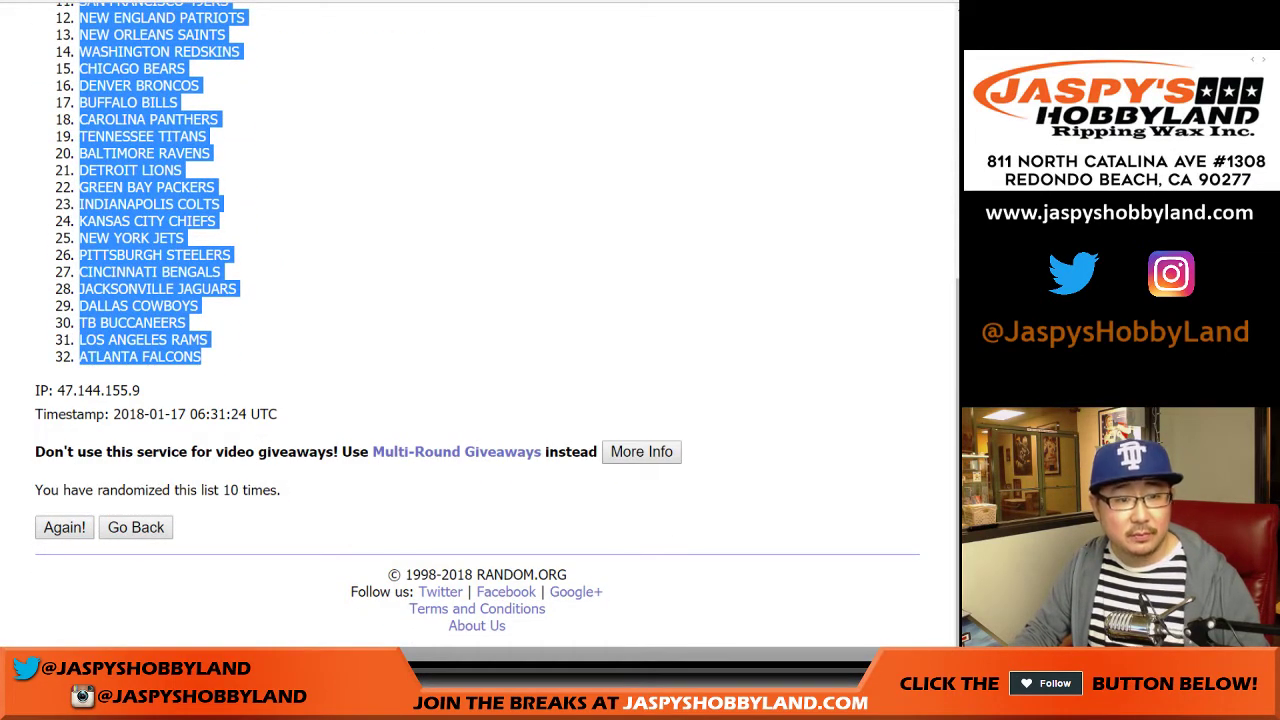
key("ctrl+Tab")
right_click(127, 94)
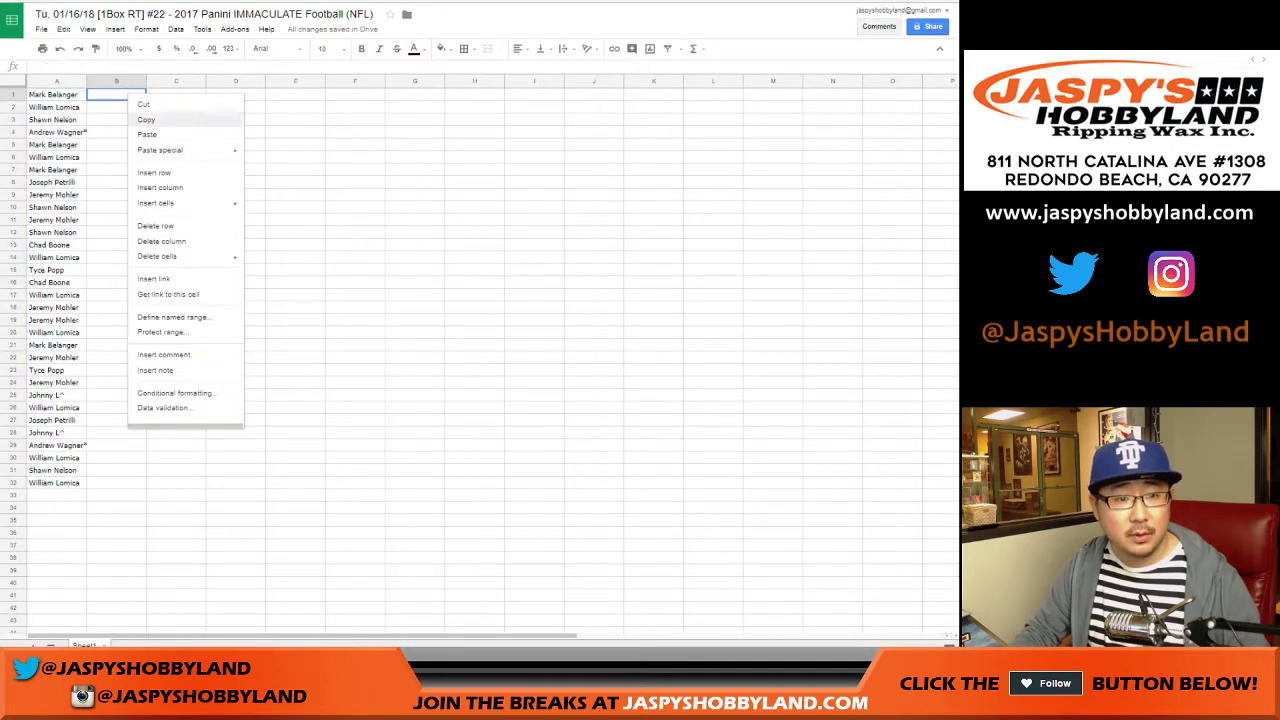
left_click(147, 134)
Format the whole sheet in Roboto at size 14 and fit the column widths to their contents
key("ctrl+a")
left_click(272, 48)
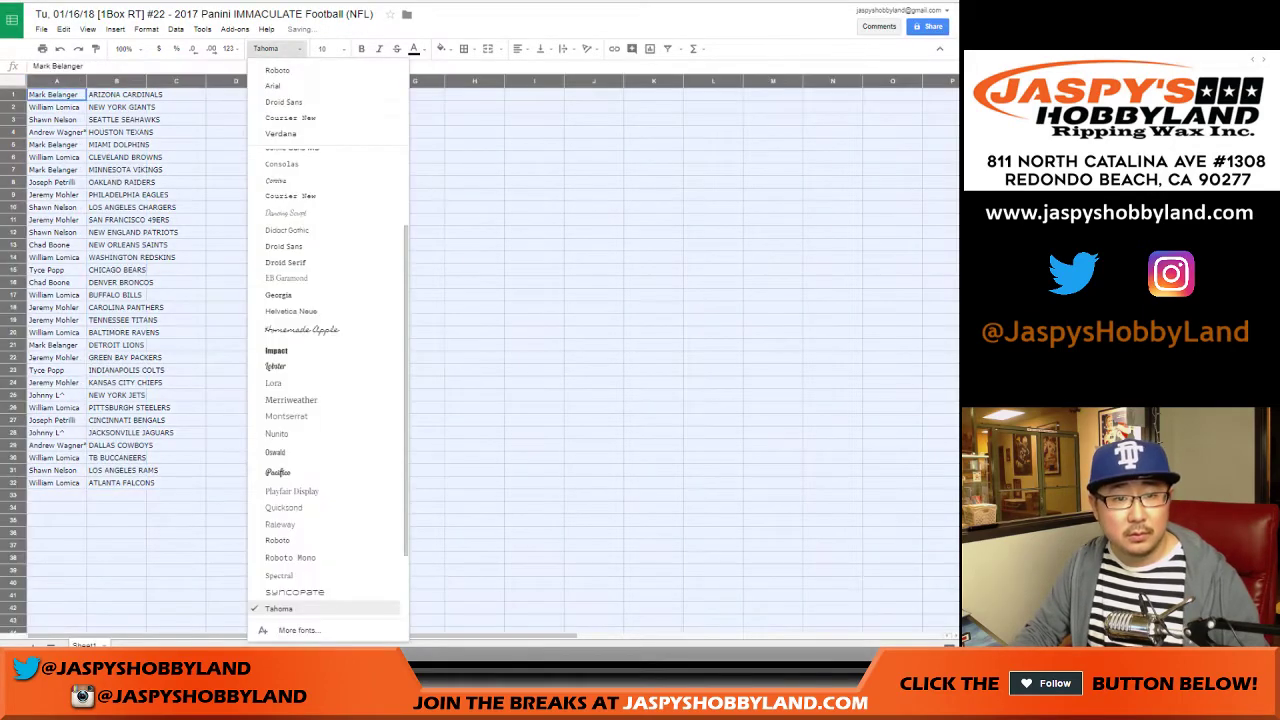
left_click(277, 70)
left_click(322, 48)
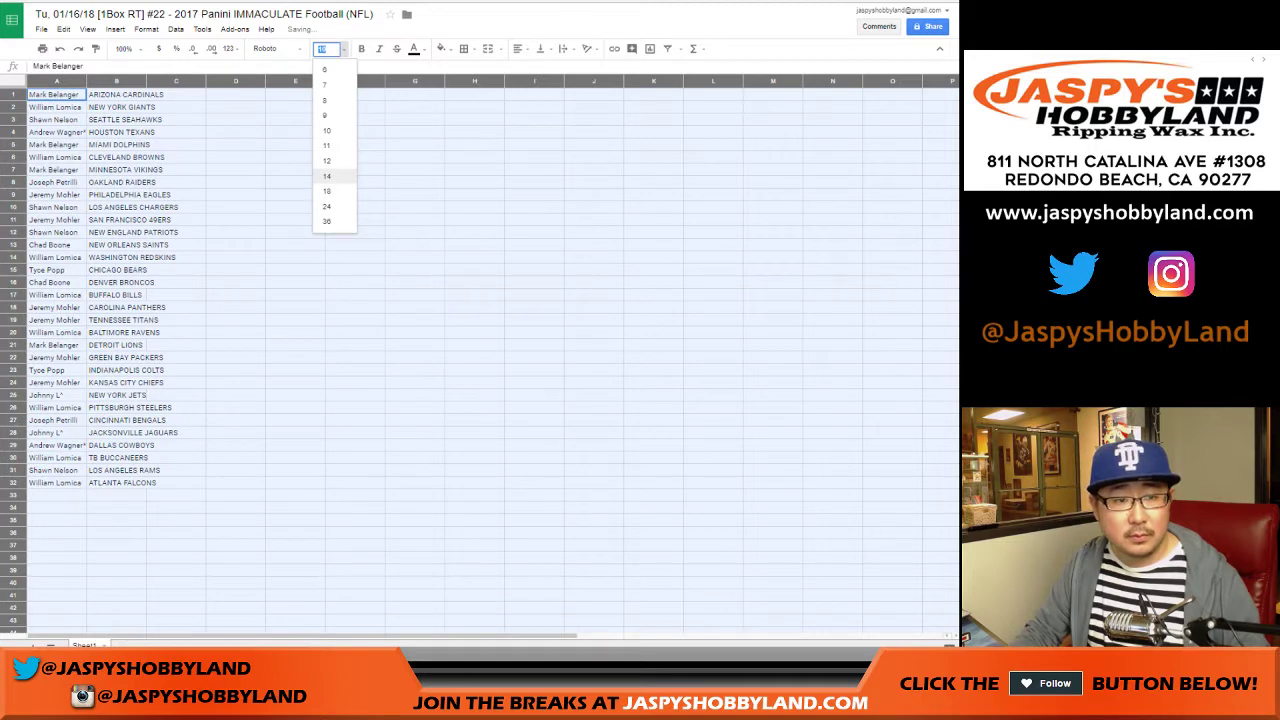
left_click(330, 176)
double_click(86, 81)
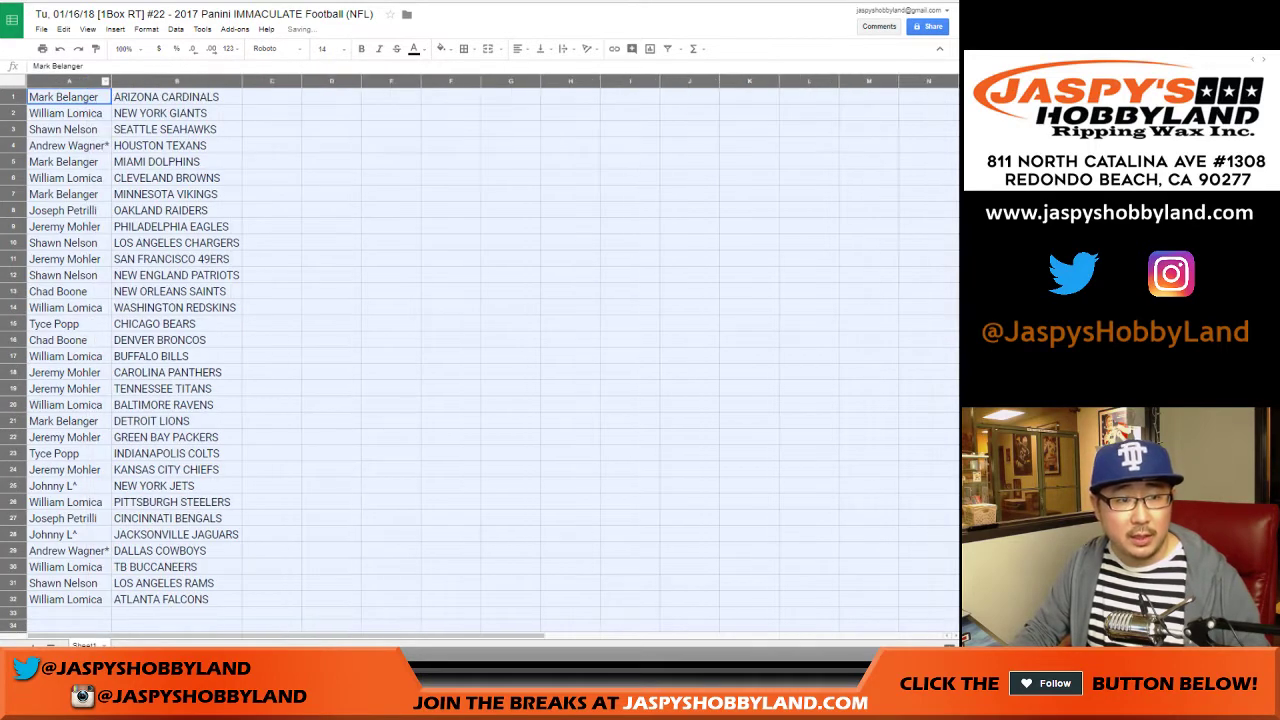
Review the participant and team pairings row by row from row 1 through row 32, highlighting rows as they are read
left_click(13, 97)
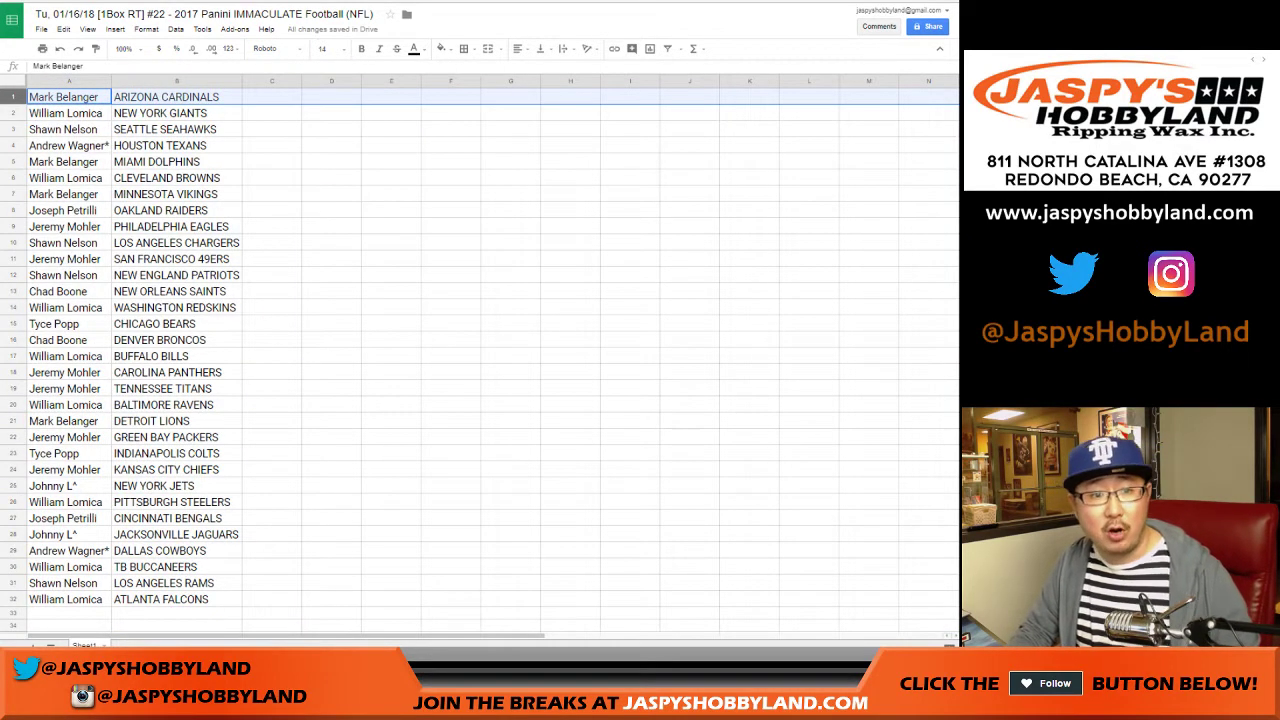
left_click(13, 113)
left_click(13, 129)
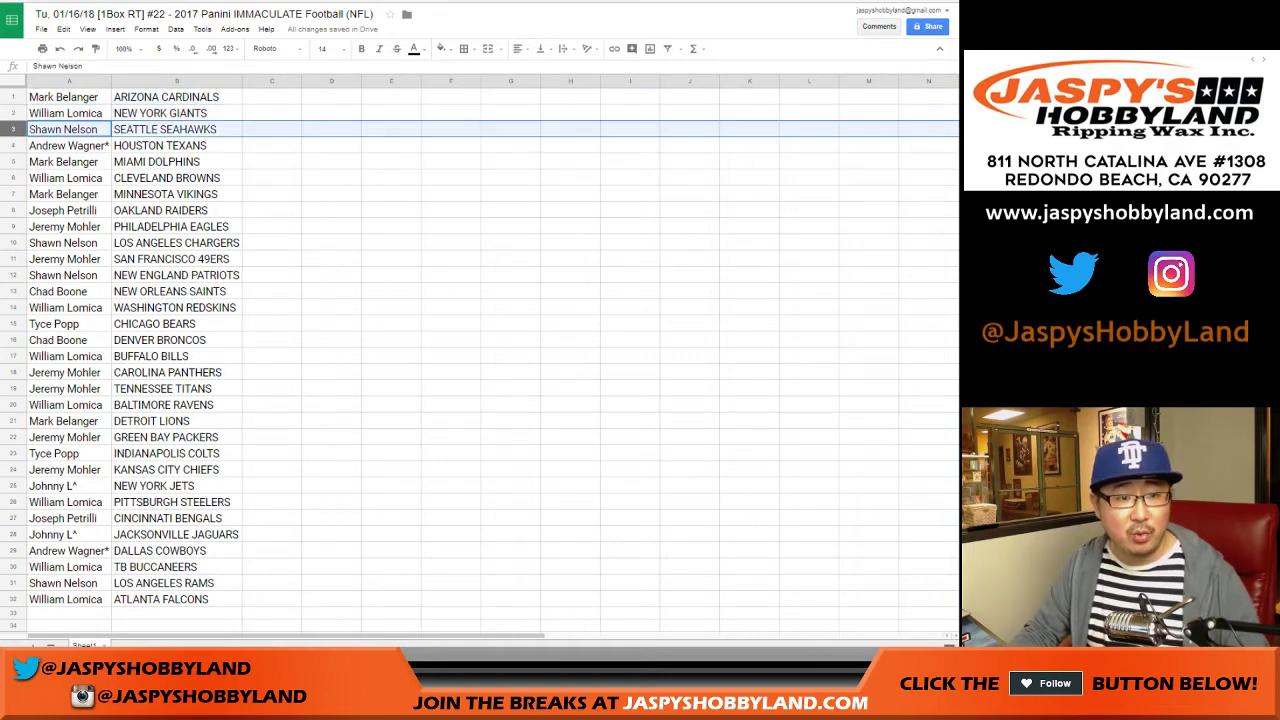
left_click(13, 145)
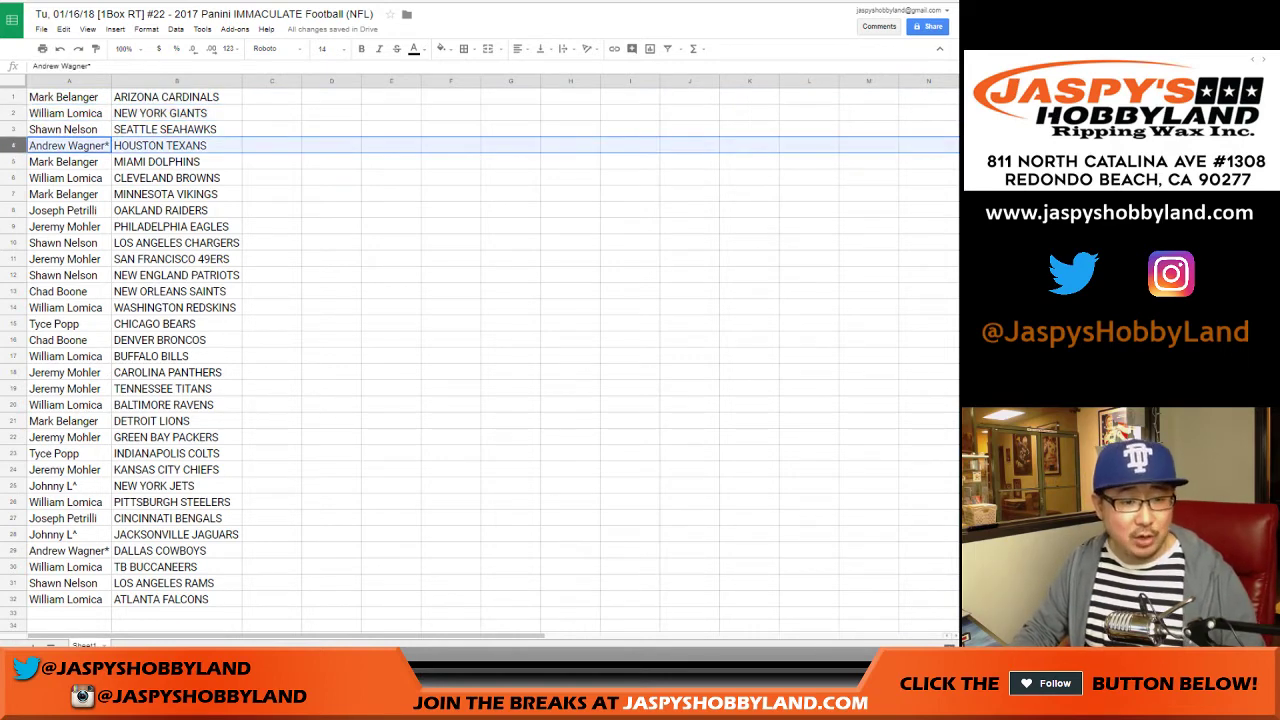
left_click(13, 551, "ctrl")
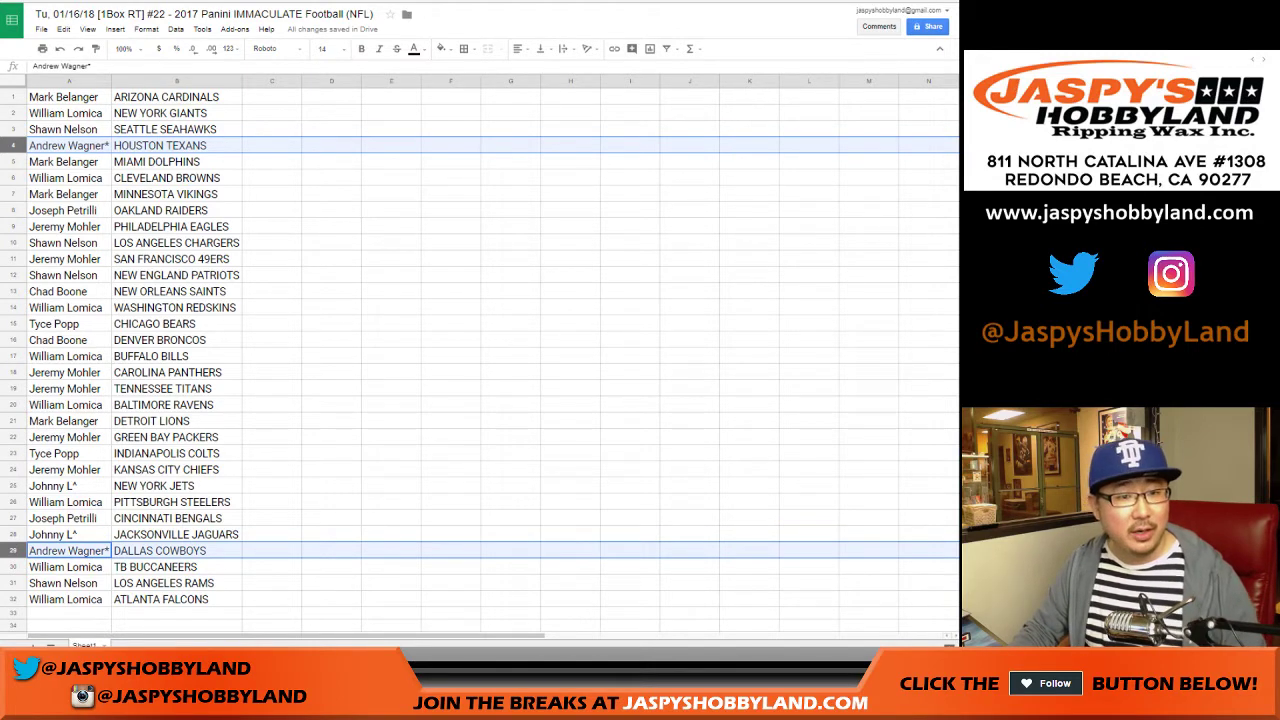
left_click(13, 162)
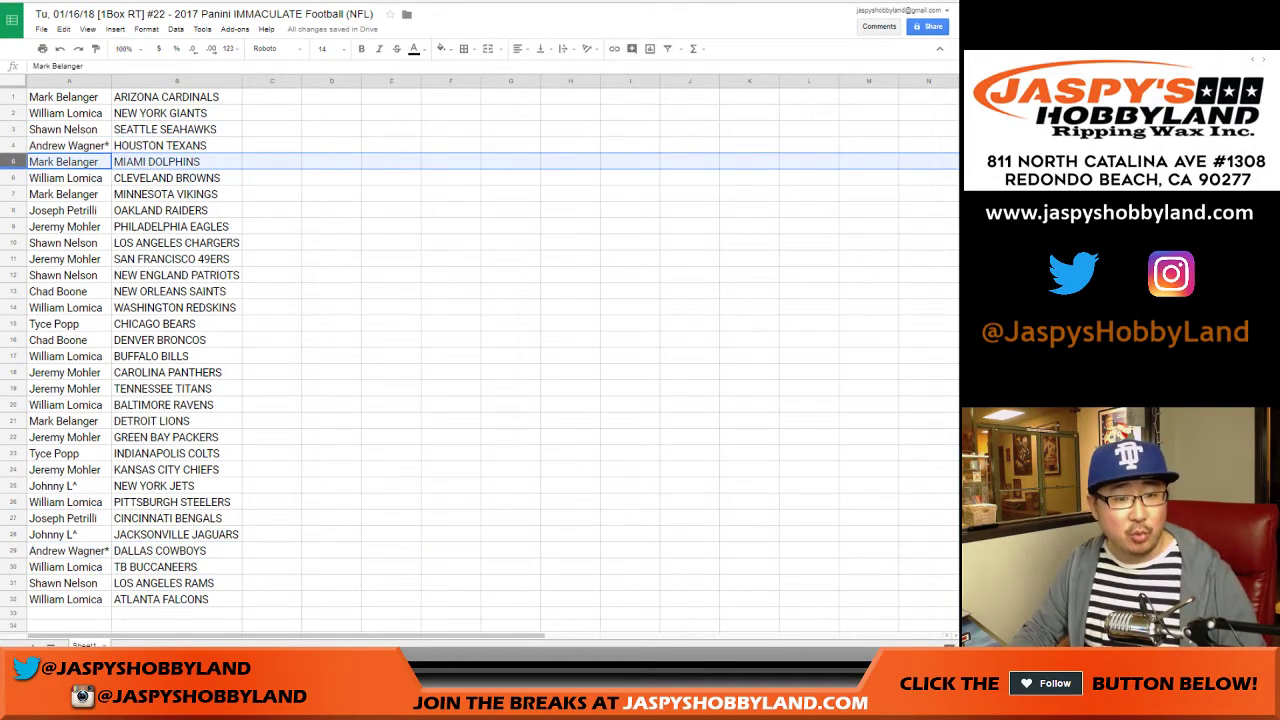
left_click(13, 178)
left_click(13, 194)
left_click(13, 210)
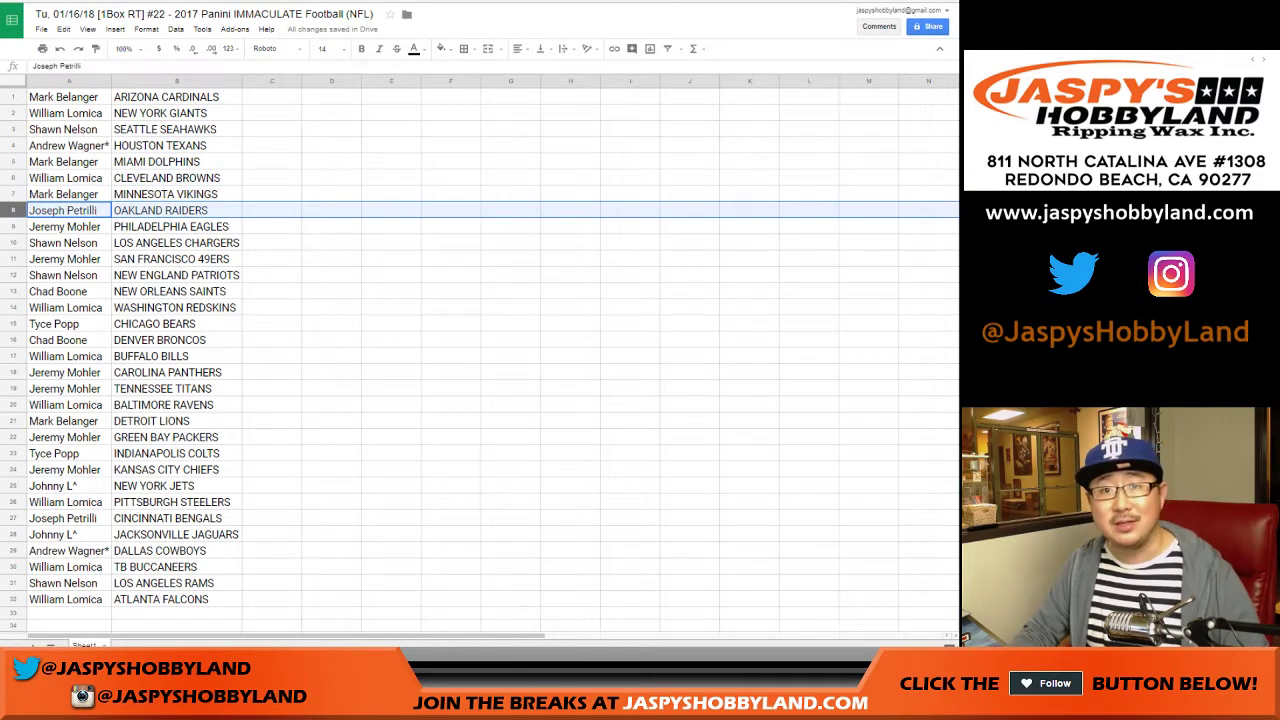
left_click(13, 227)
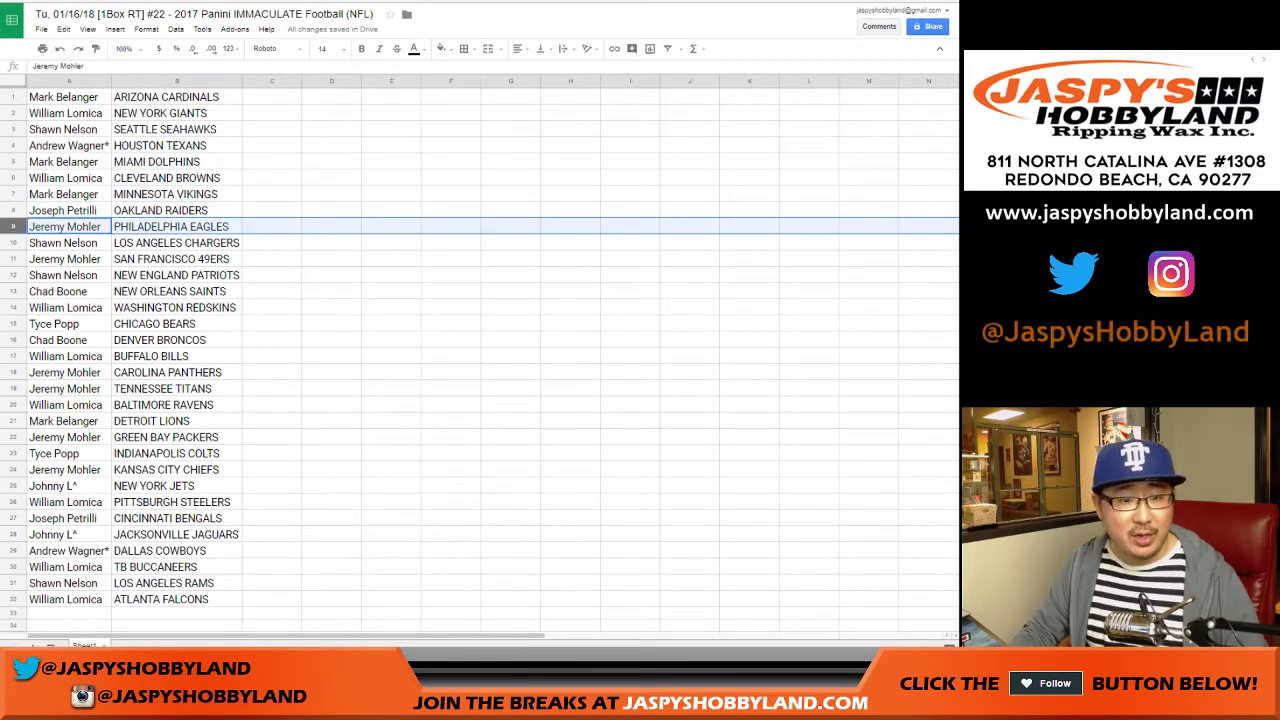
left_click(13, 243)
left_click(13, 259)
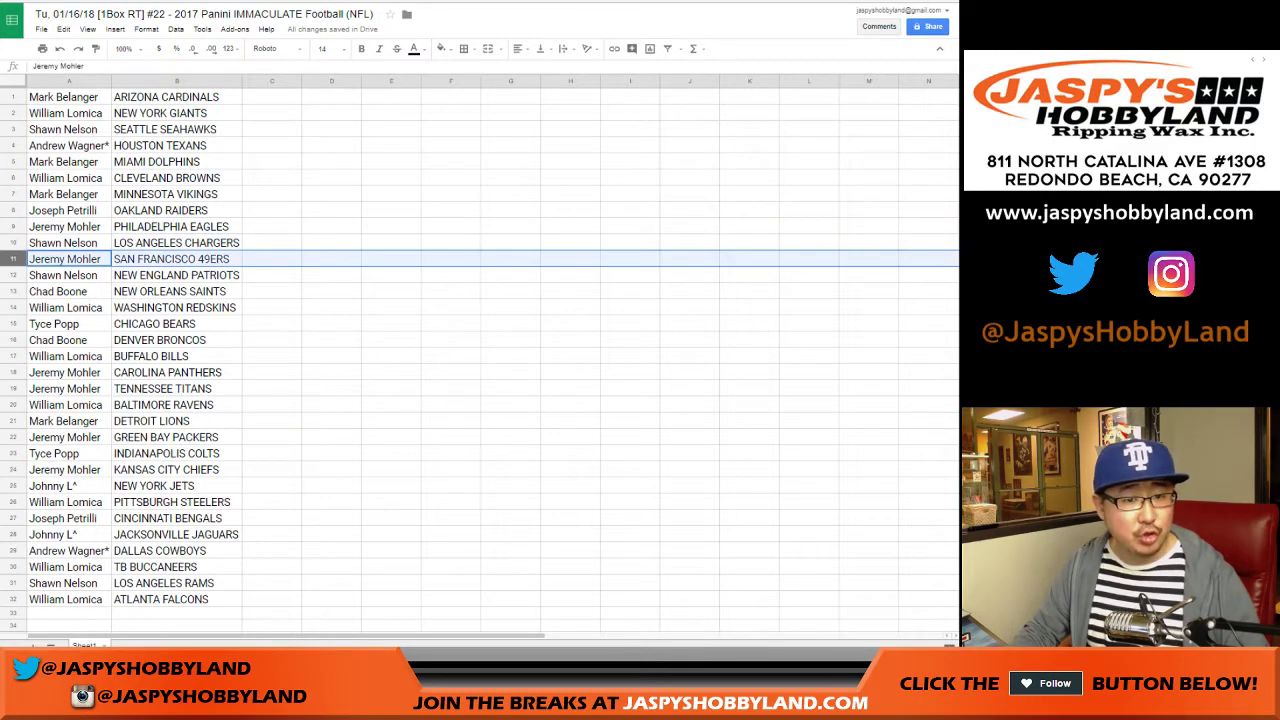
left_click(13, 275)
left_click(13, 291)
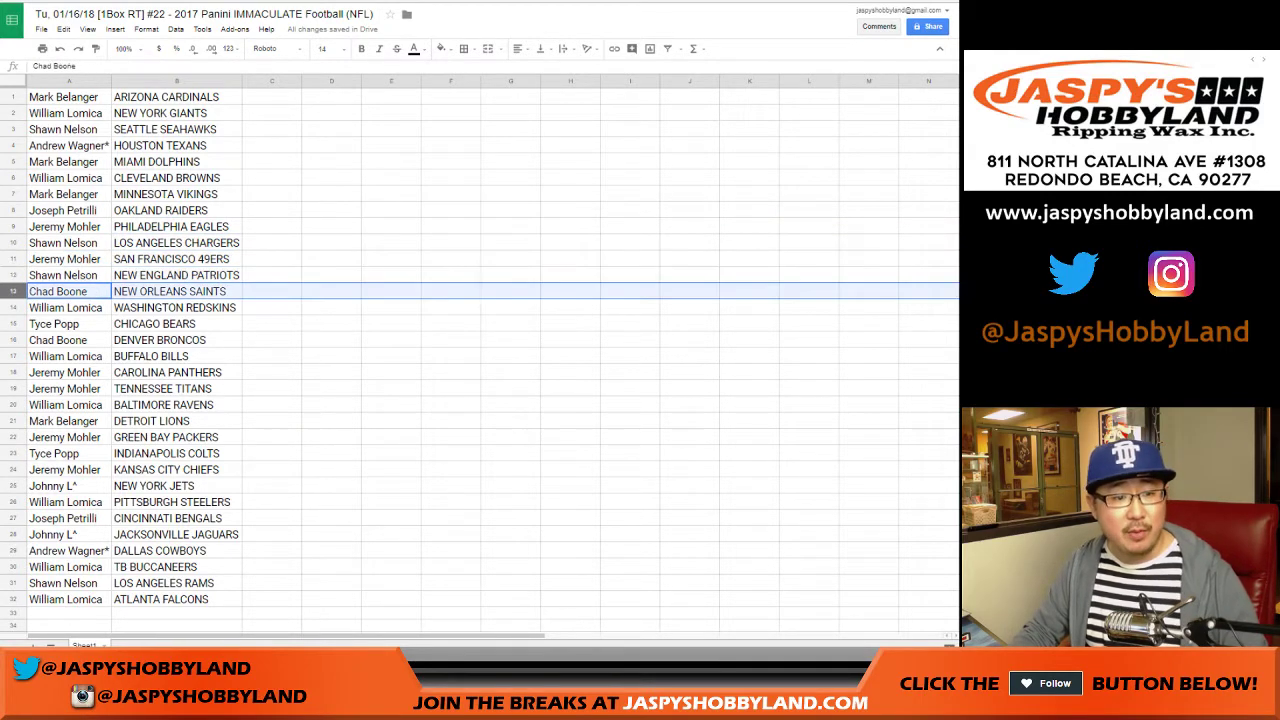
left_click(13, 307)
left_click(13, 324)
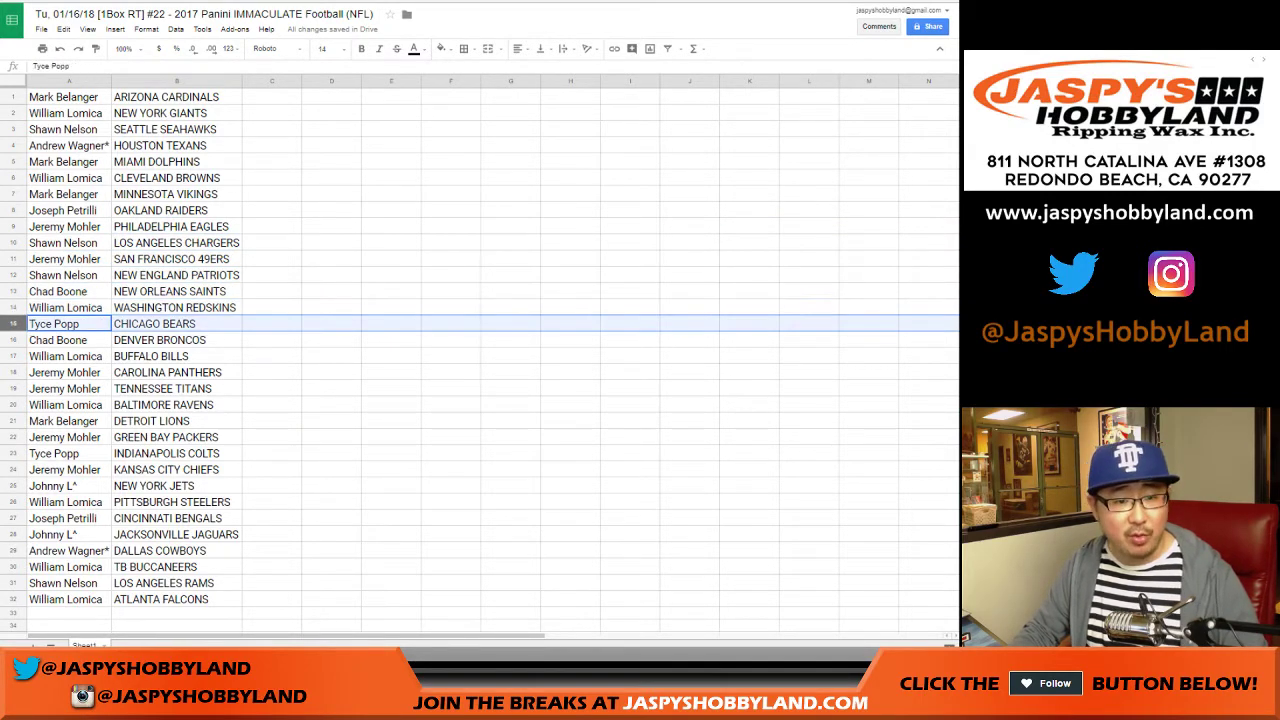
left_click(13, 340)
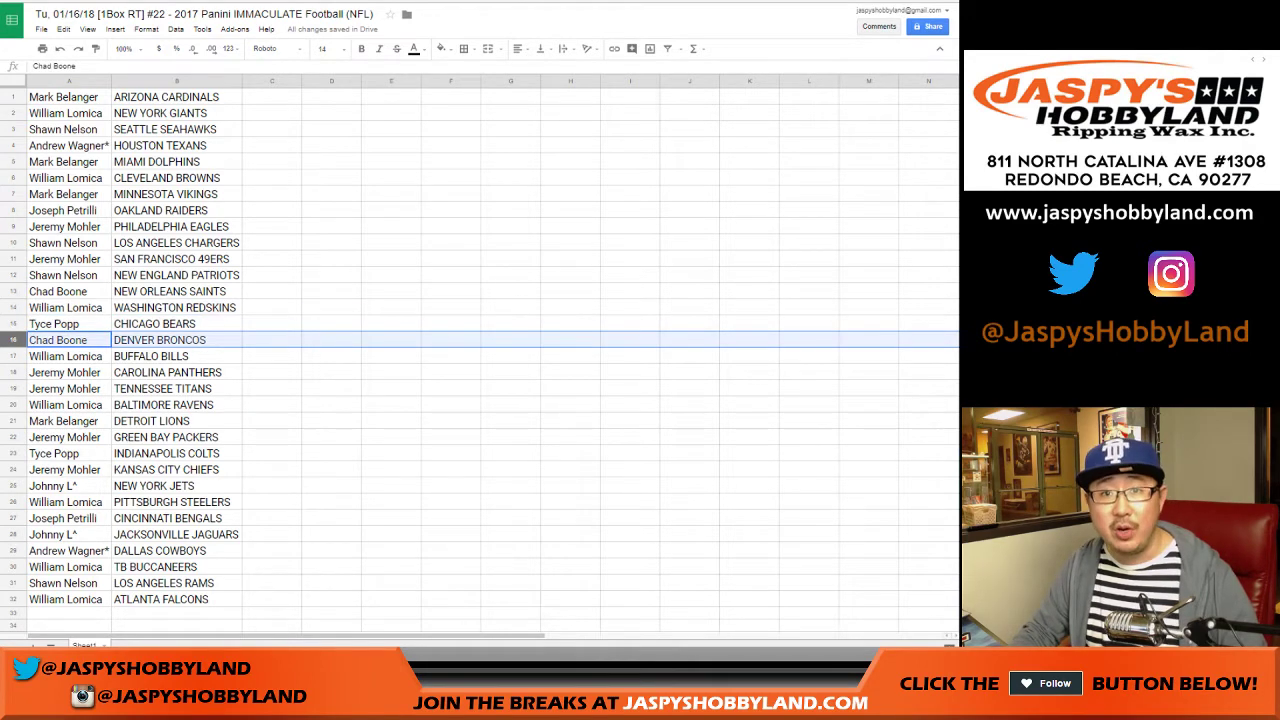
left_click(13, 356)
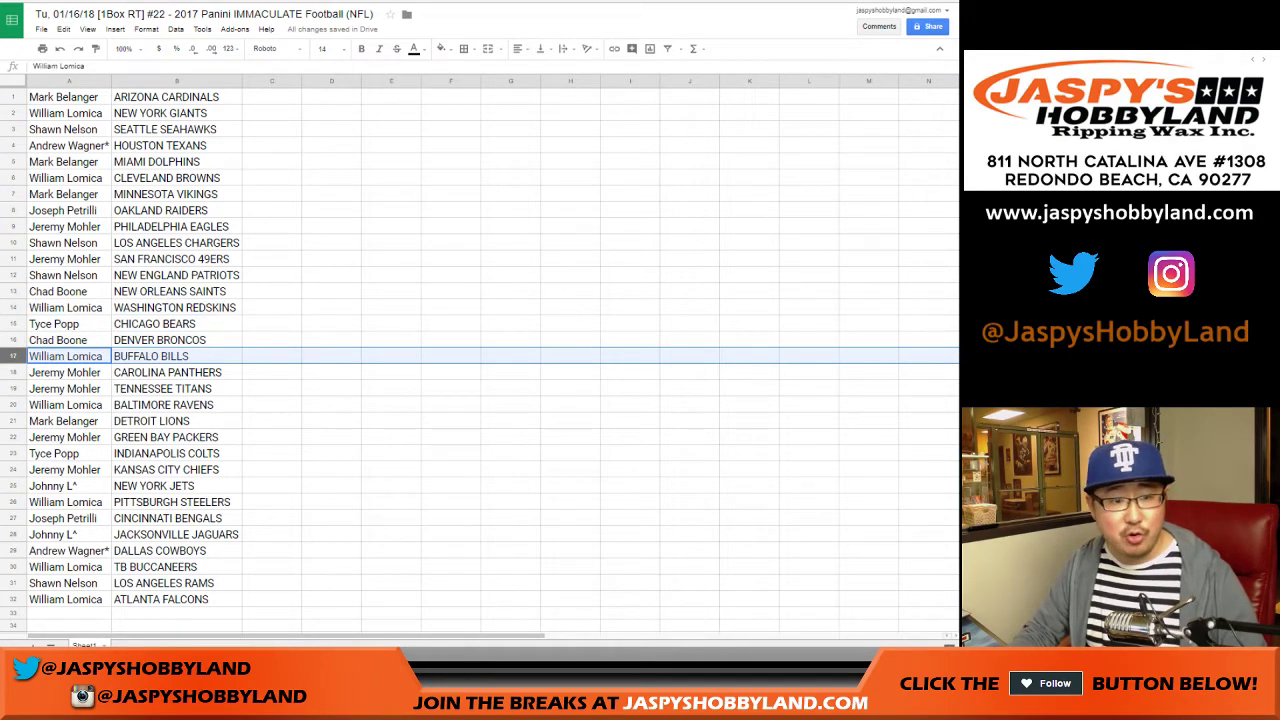
left_click_drag(13, 372, 13, 388)
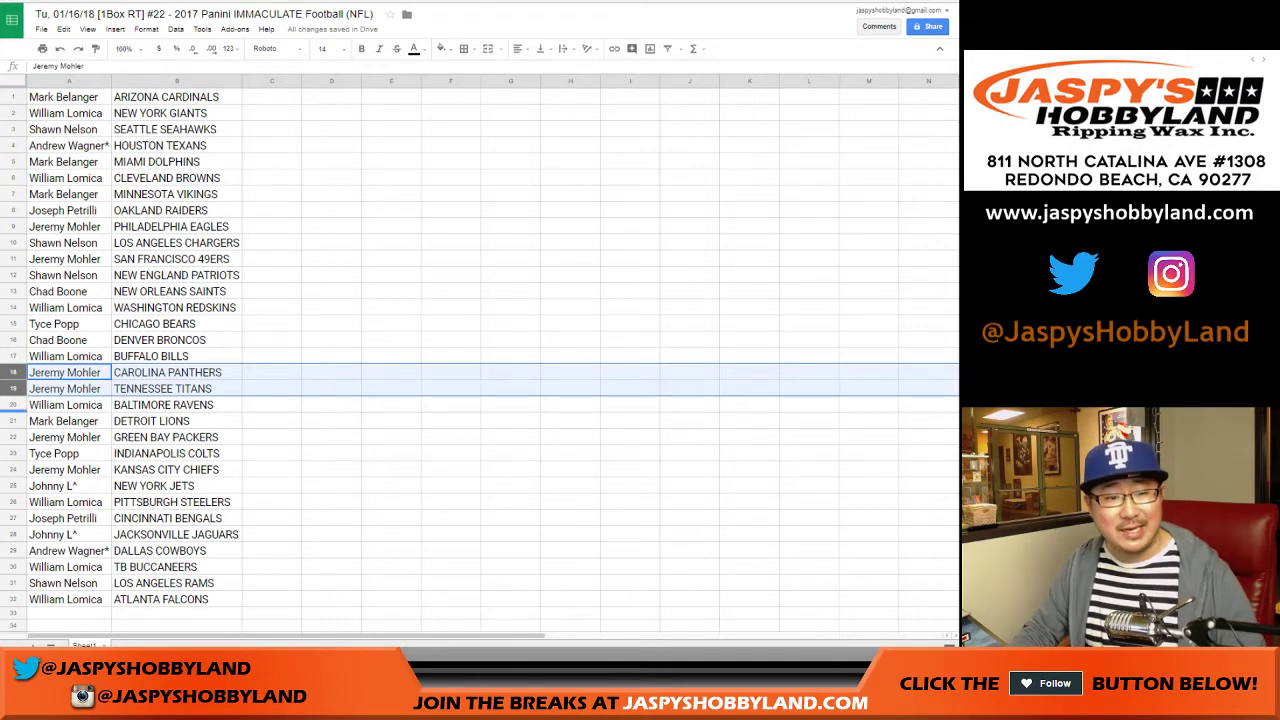
left_click(13, 405)
left_click(13, 421)
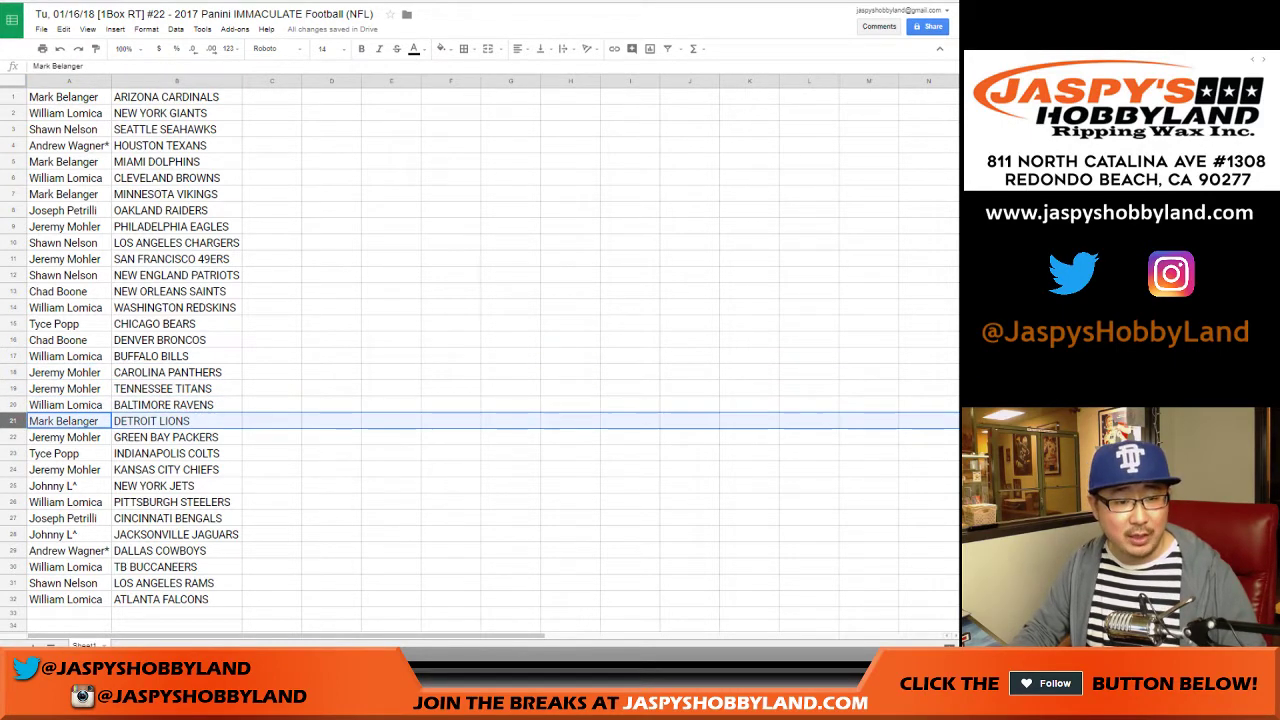
left_click(13, 437)
left_click(13, 453)
scroll(13, 453, "down", 2)
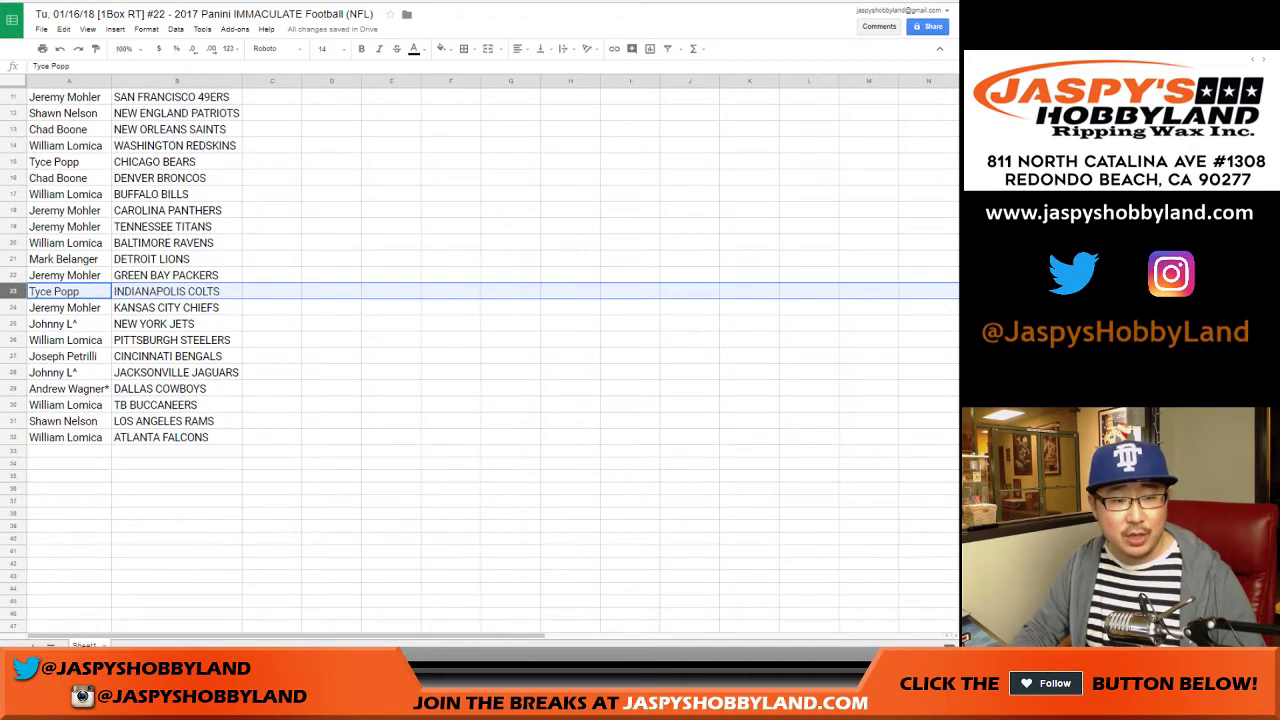
left_click(13, 308)
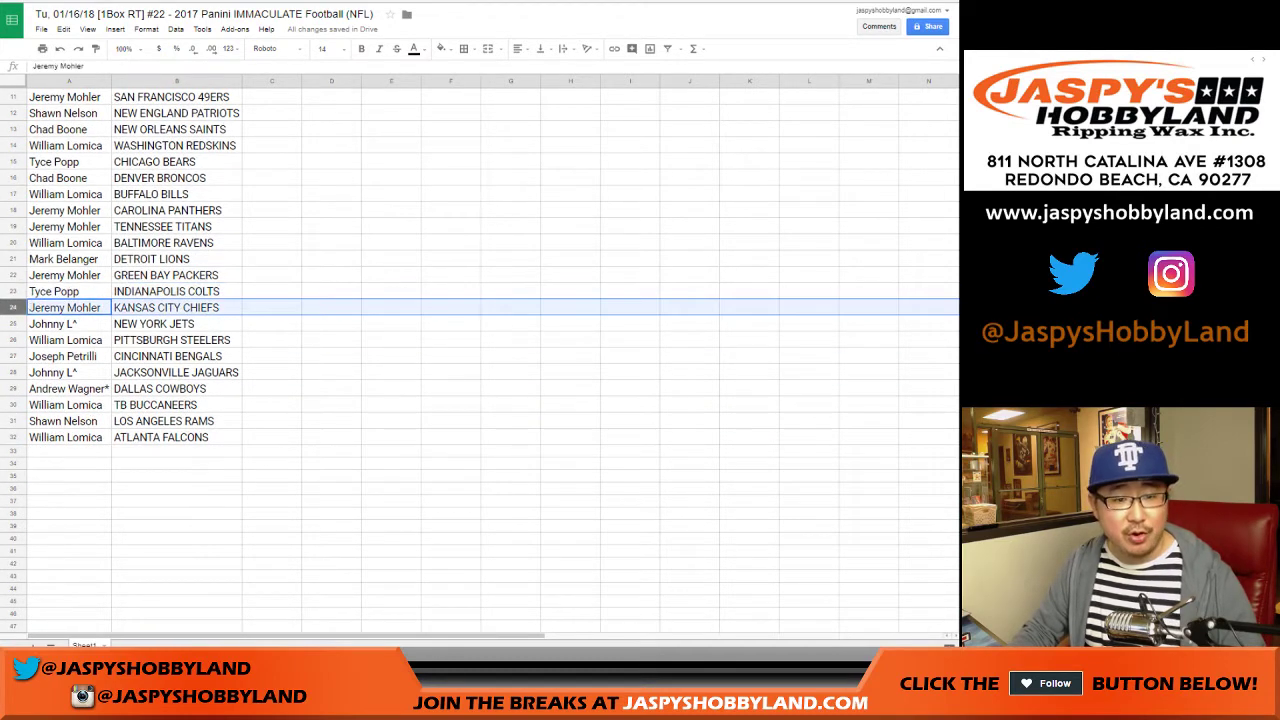
left_click(13, 324)
left_click(13, 372, "ctrl")
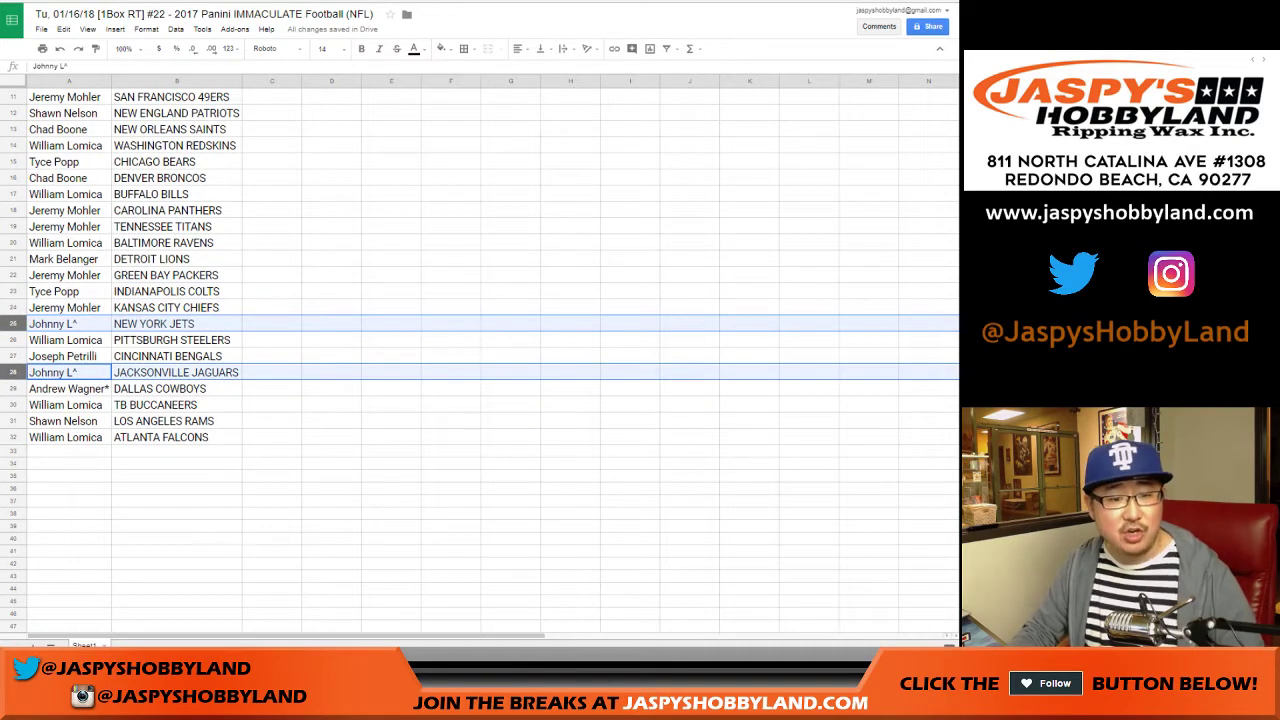
left_click(13, 340)
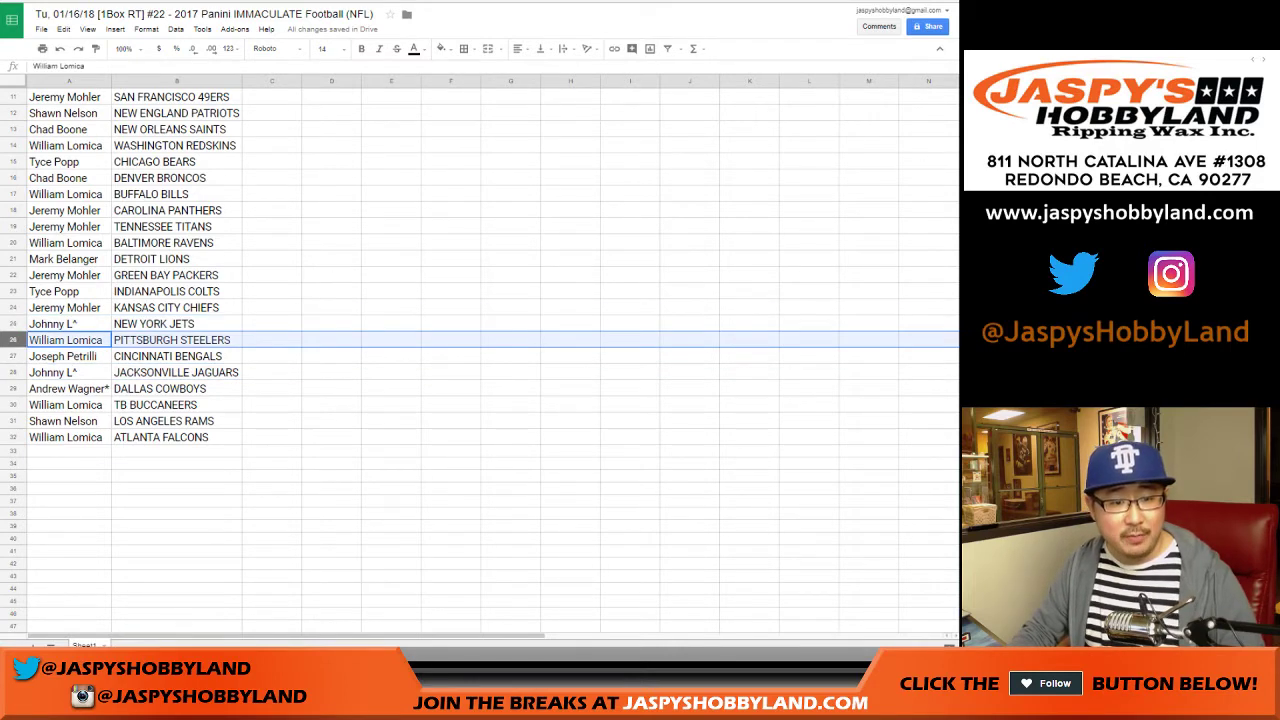
left_click(13, 356)
left_click(13, 405)
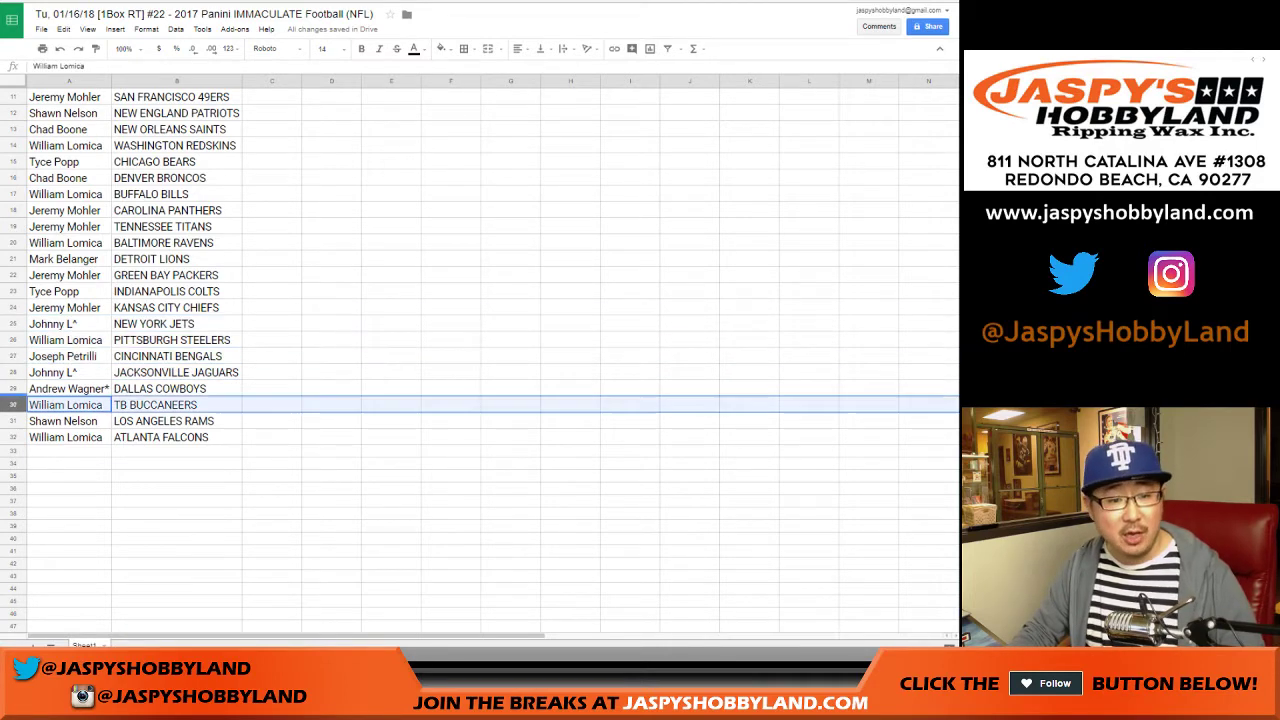
left_click(13, 421)
left_click(13, 437)
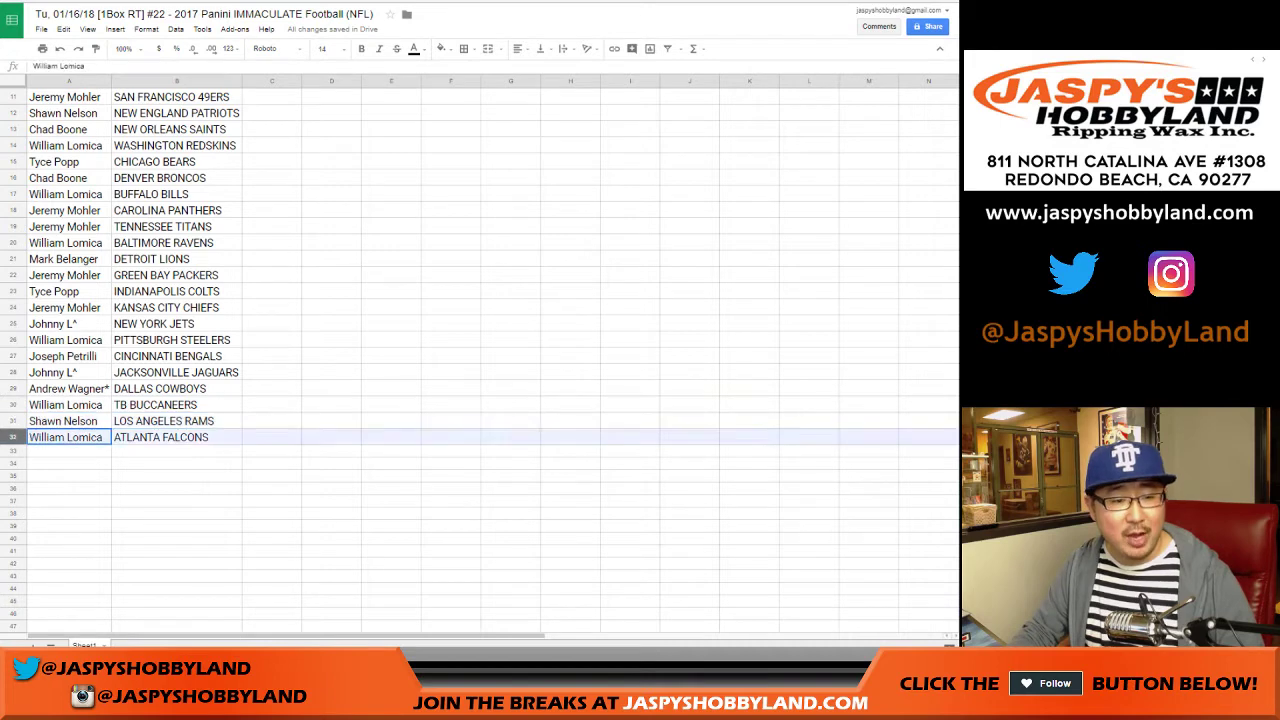
Sort the whole sheet by the team names in column B from A to Z
scroll(13, 437, "down", 2)
scroll(480, 360, "up", 5)
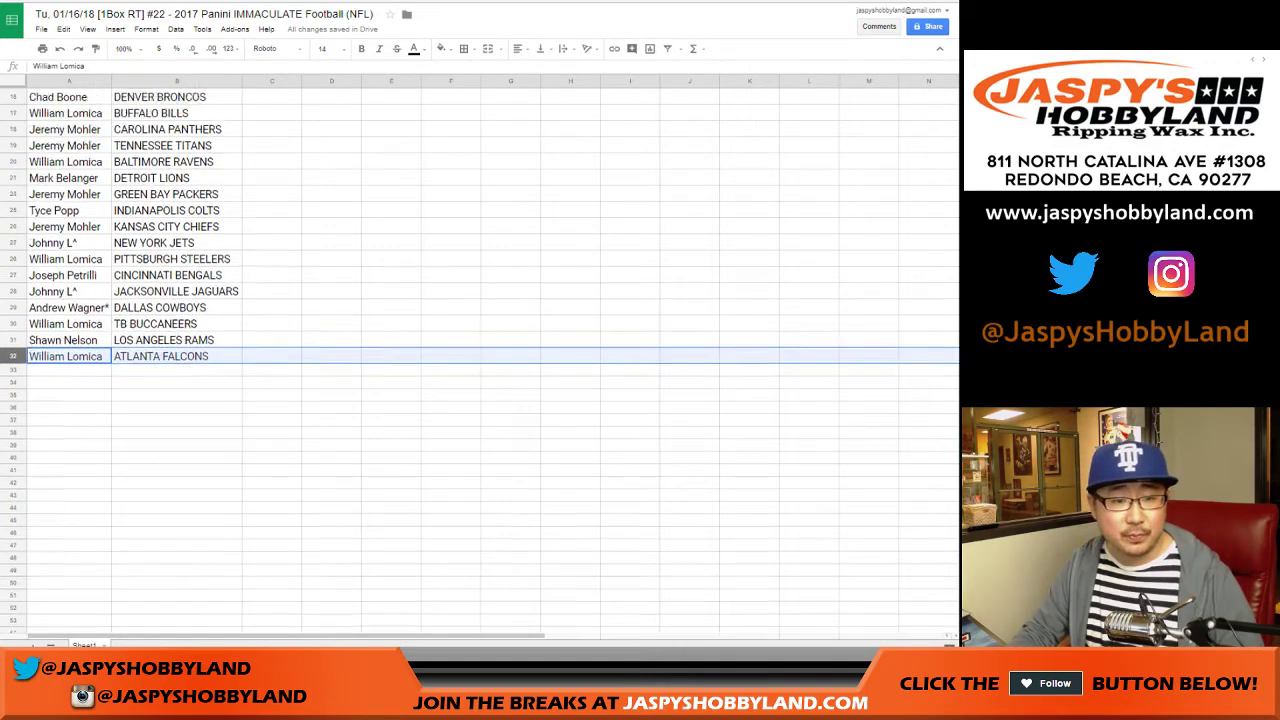
left_click(177, 81)
left_click(175, 29)
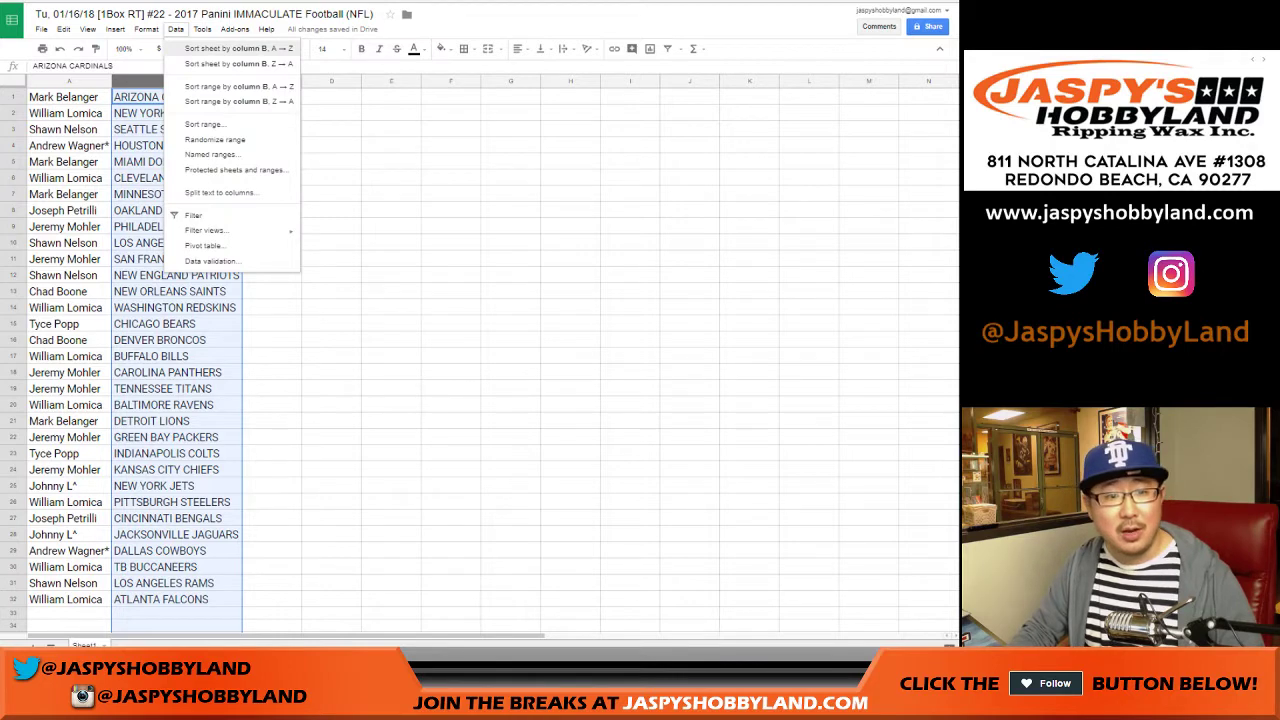
left_click(238, 48)
Center all the pairings horizontally and align them vertically to the middle of their cells
key("ctrl+a")
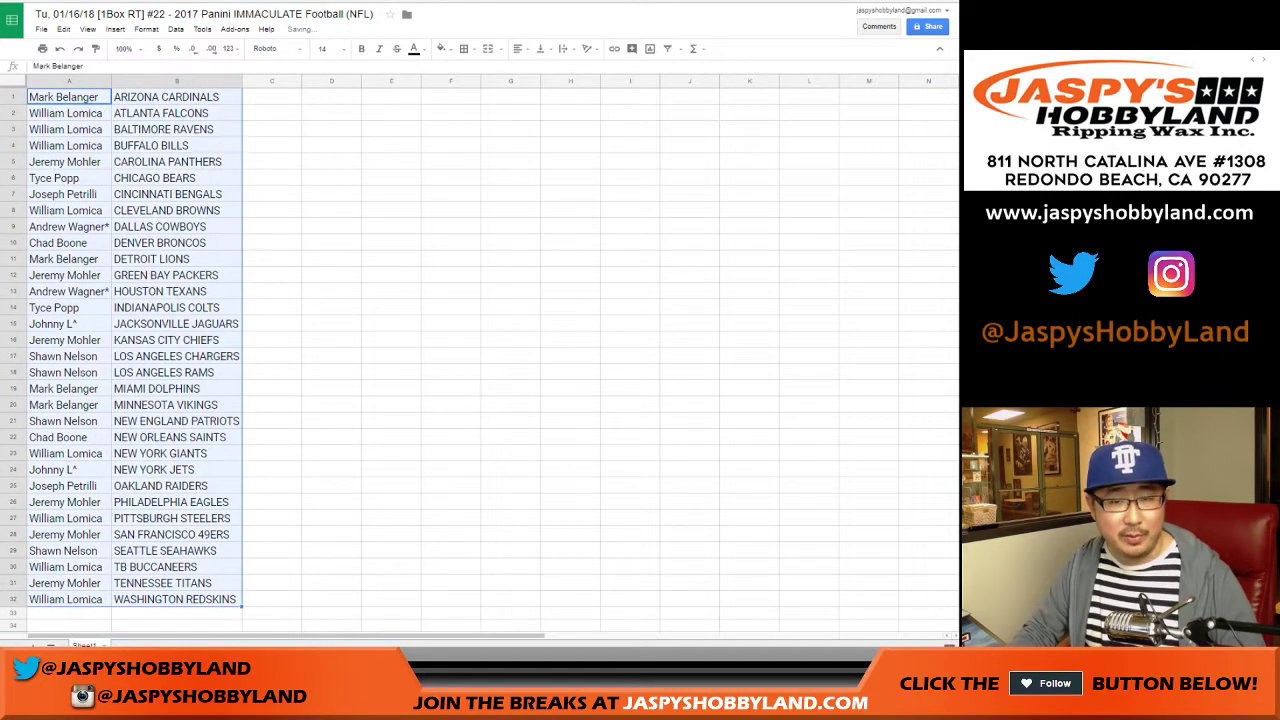
left_click(520, 49)
left_click(536, 69)
left_click(519, 48)
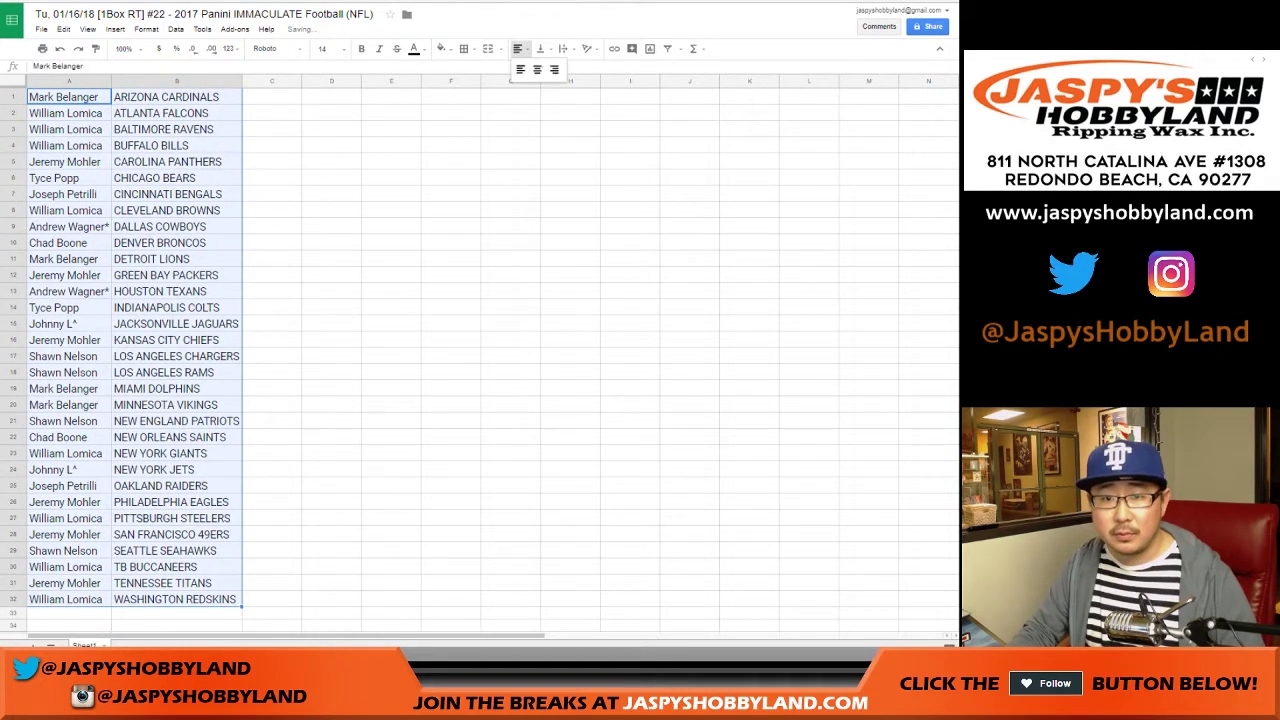
left_click(539, 70)
left_click(541, 48)
left_click(562, 70)
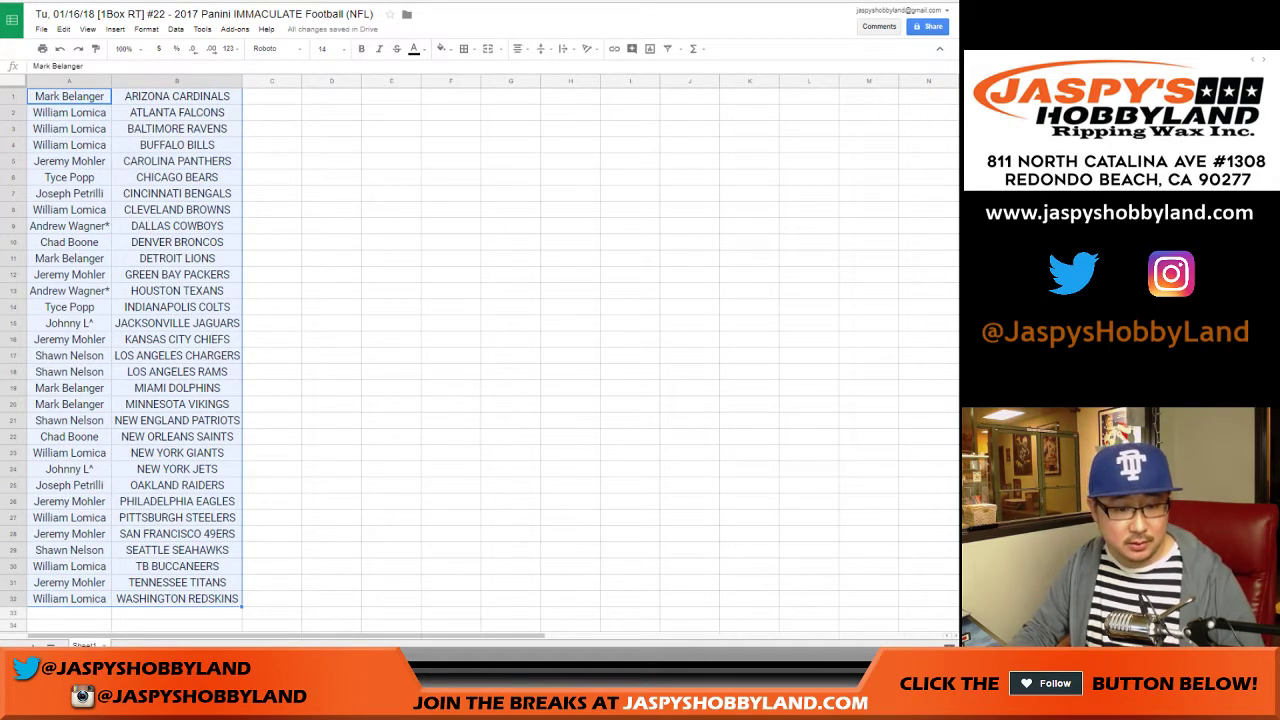
Highlight the Seattle Seahawks and Indianapolis Colts rows together, and the Denver Broncos and Pittsburgh Steelers rows together, to compare them
left_click(13, 550)
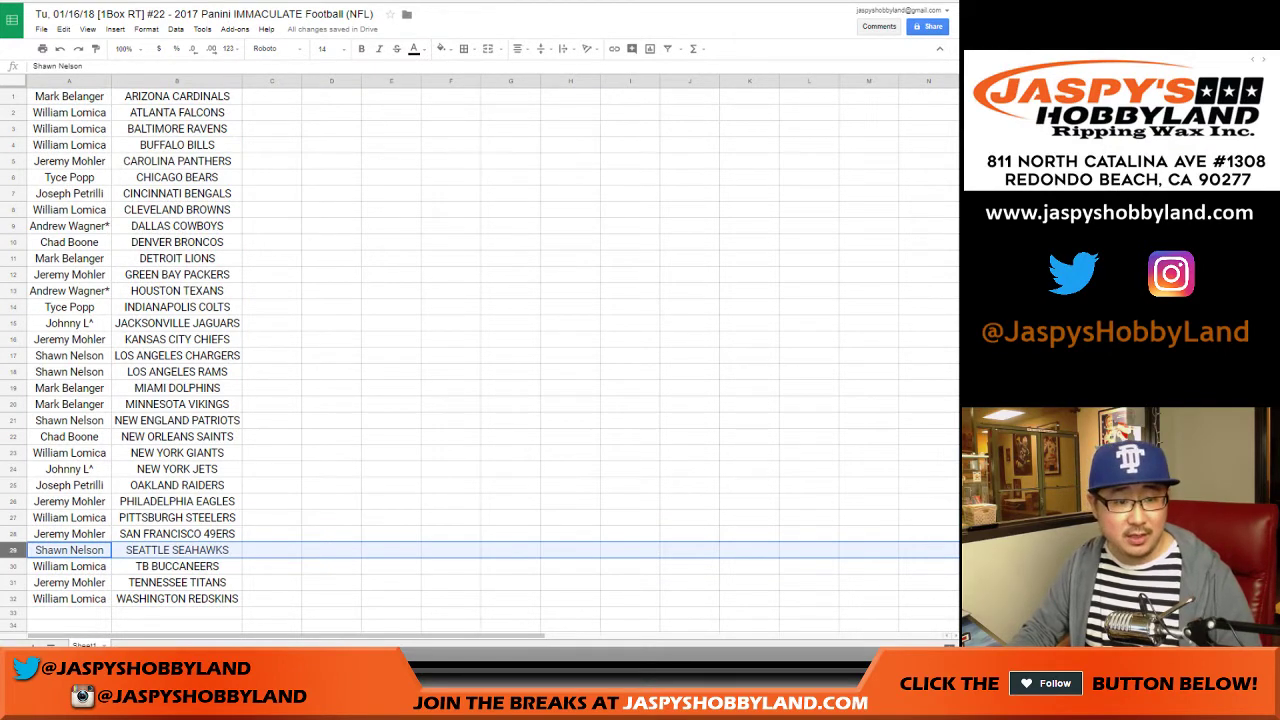
left_click(13, 307, "ctrl")
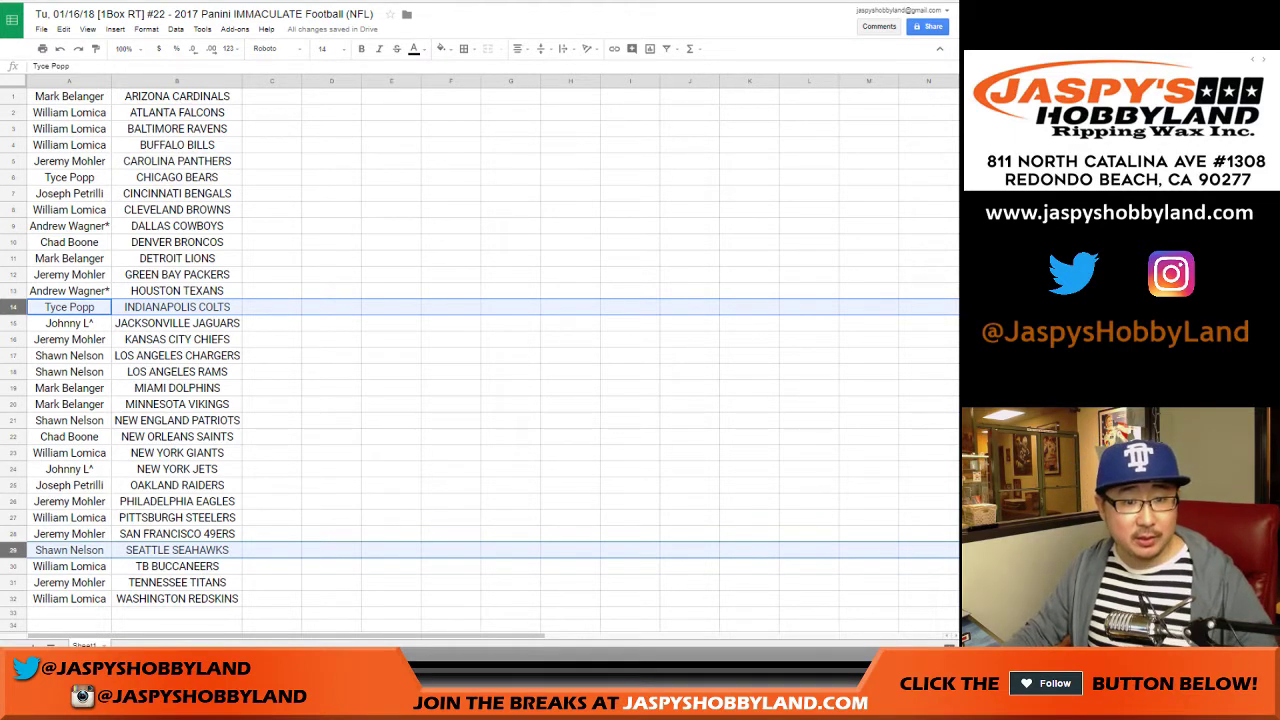
left_click(13, 242)
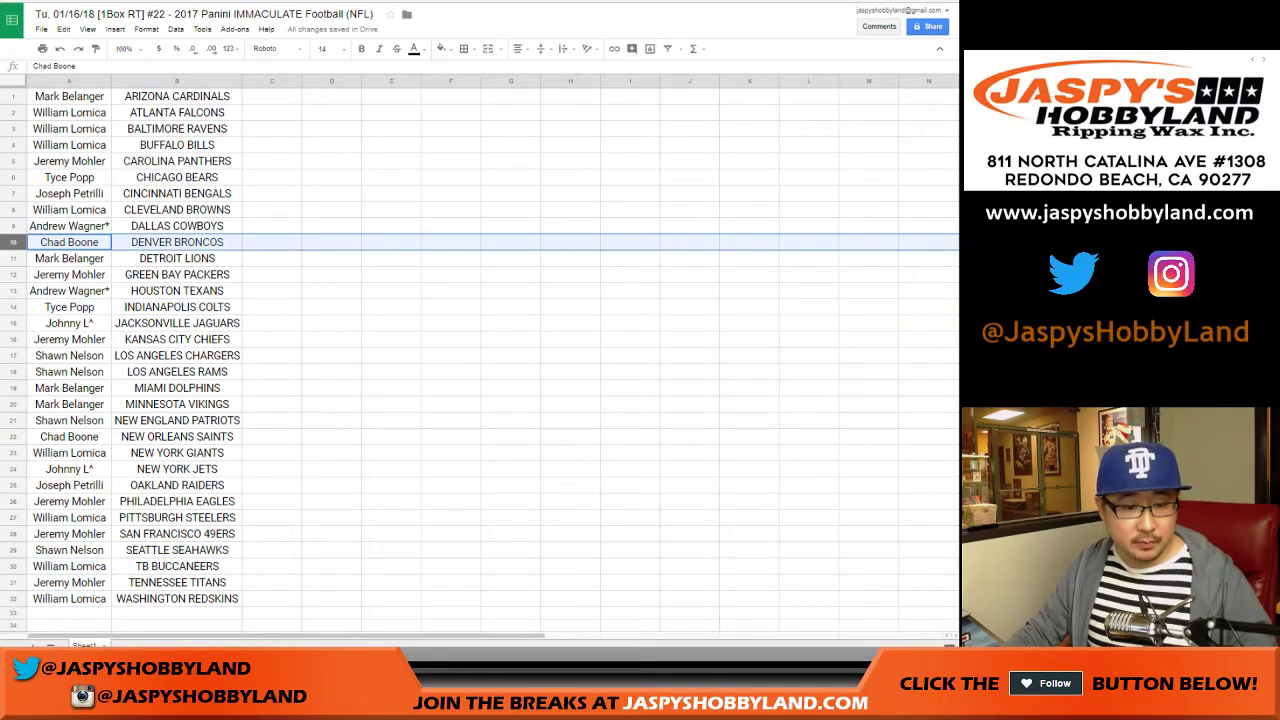
left_click(13, 518, "ctrl")
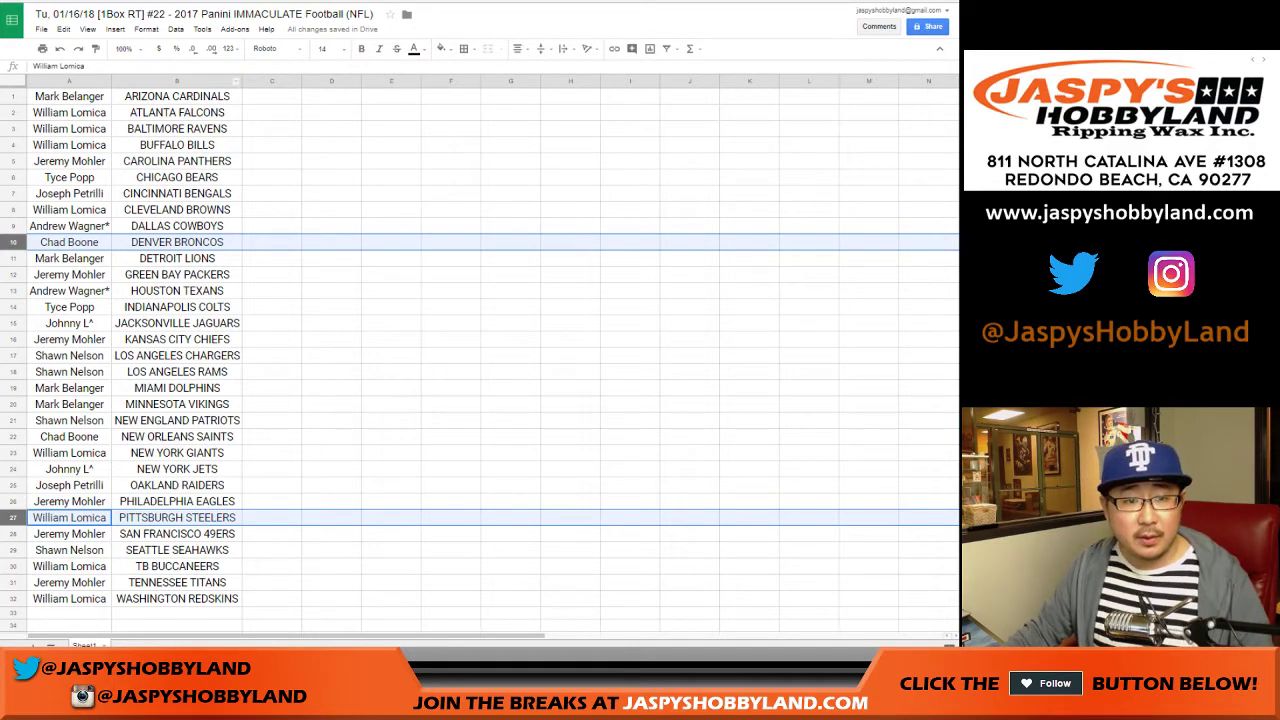
left_click(235, 80)
left_click(176, 29)
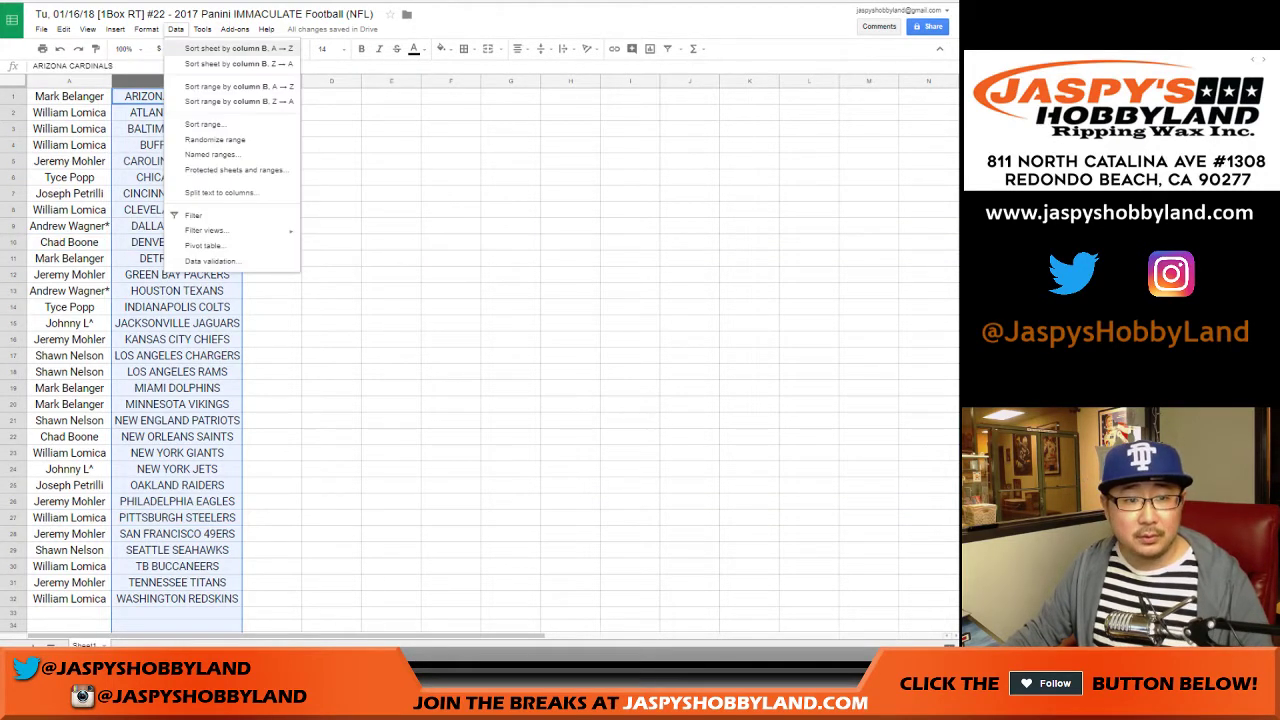
left_click(69, 96)
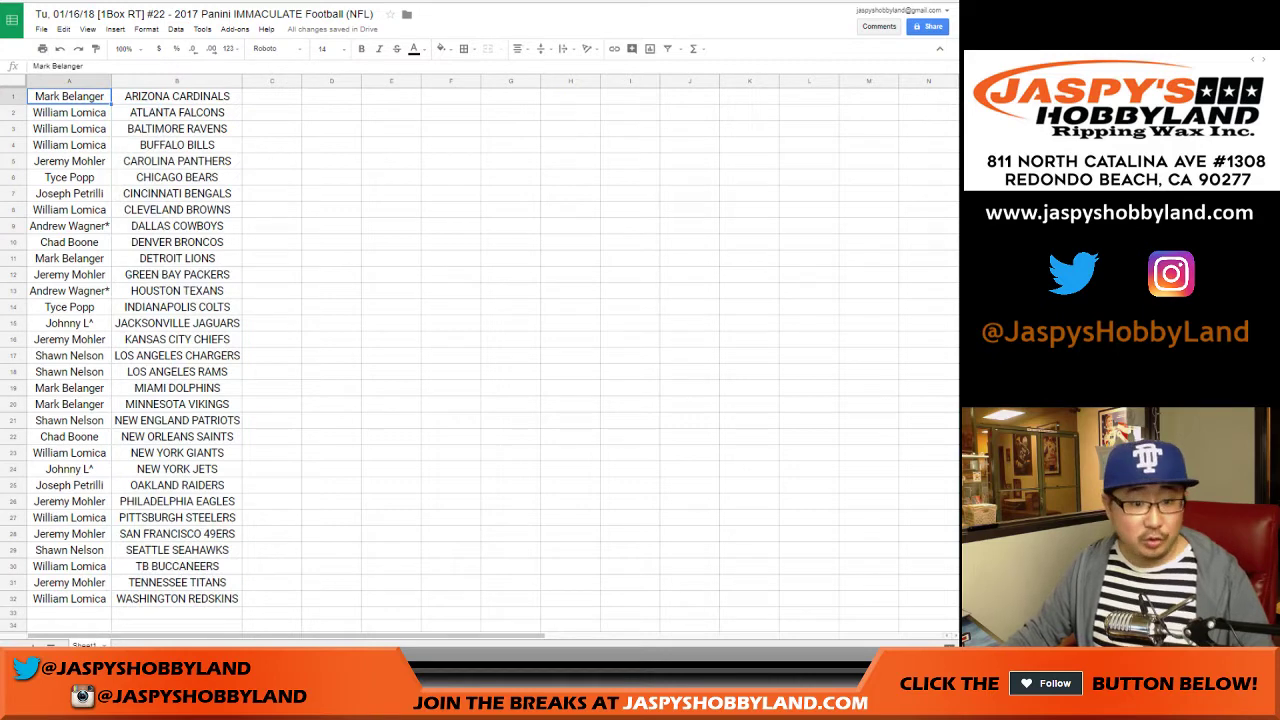
Apply borders around every cell of the pairings table in columns A and B
key("ctrl+a")
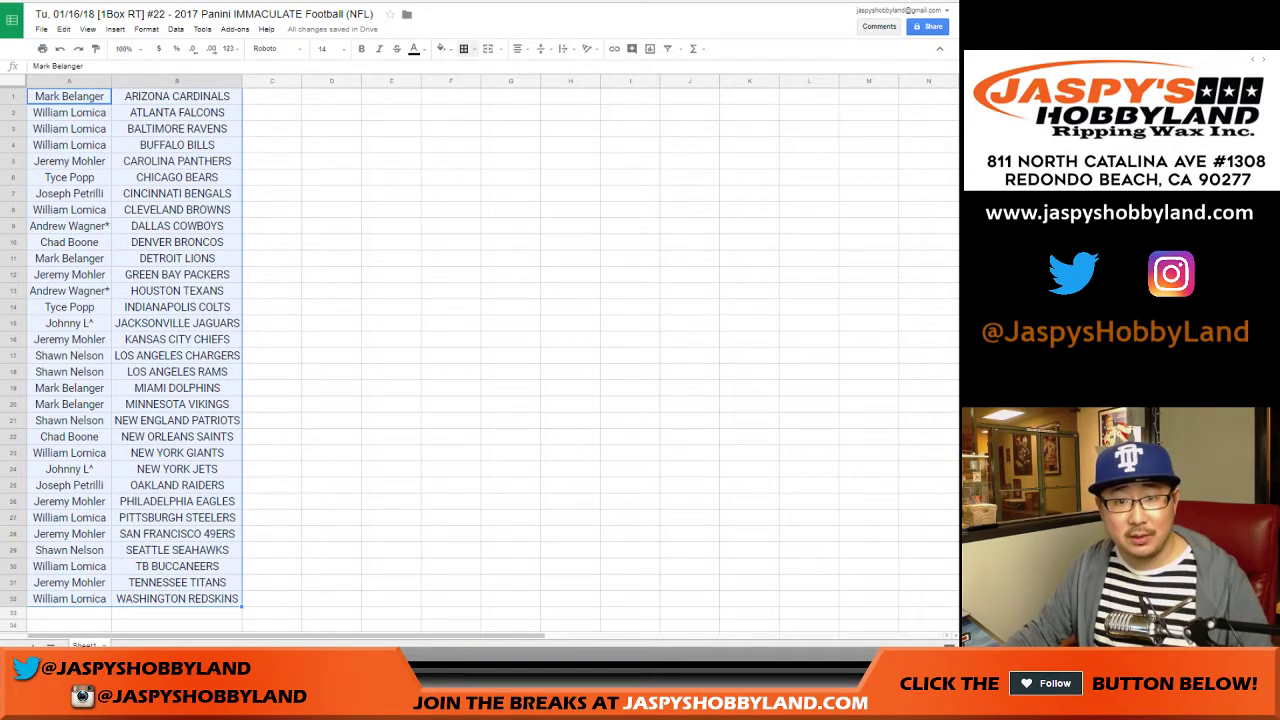
left_click(465, 50)
left_click(470, 64)
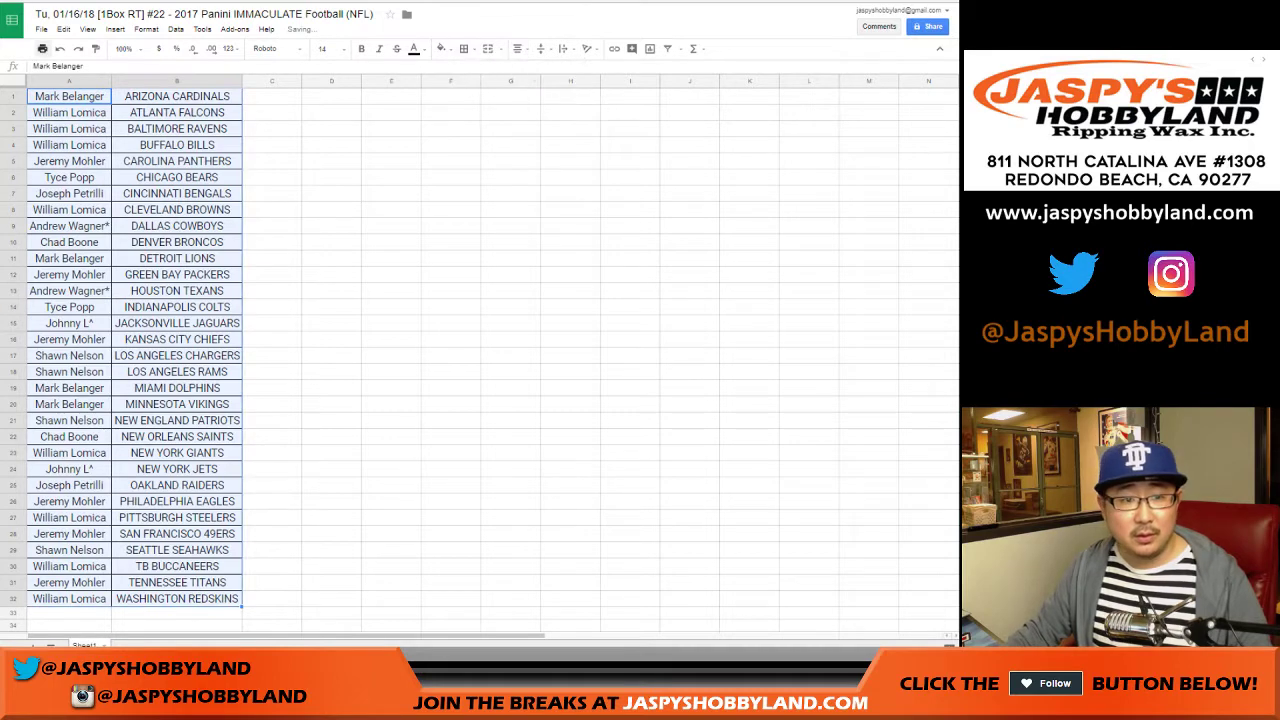
Set up the current sheet for printing in portrait orientation with the workbook title in the header, and proceed to printing
left_click(42, 48)
left_click(884, 143)
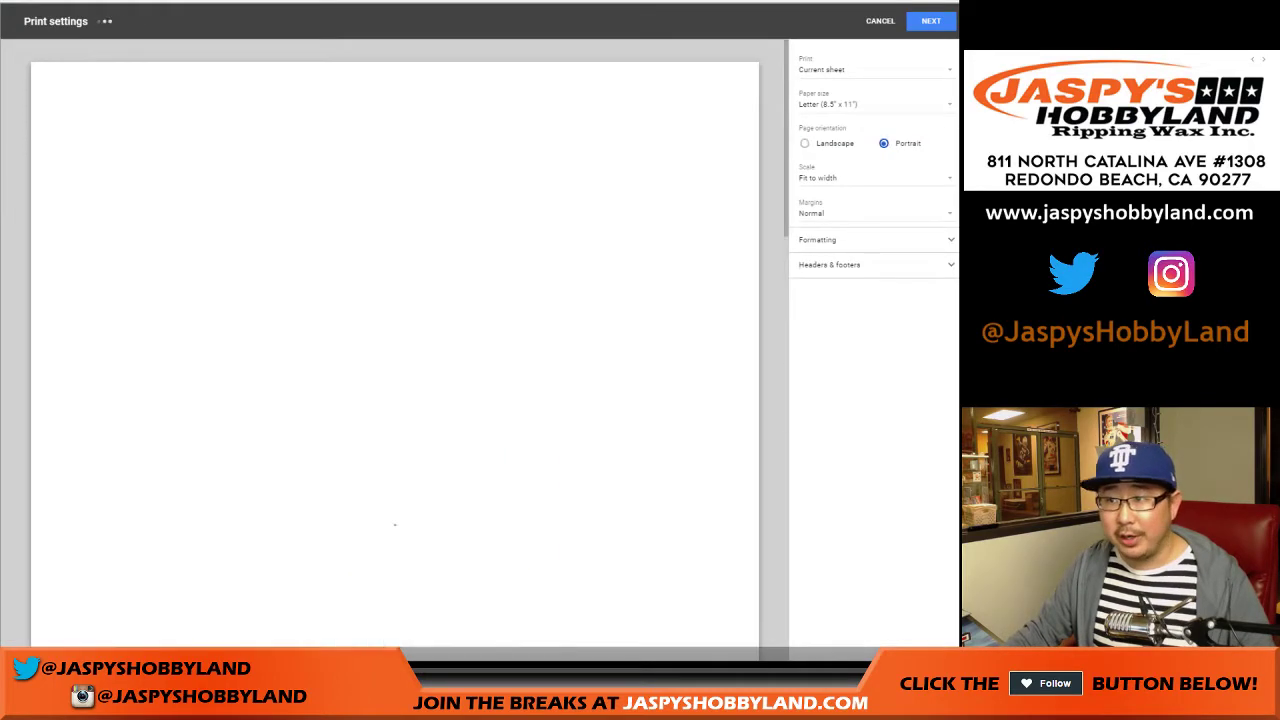
left_click(829, 264)
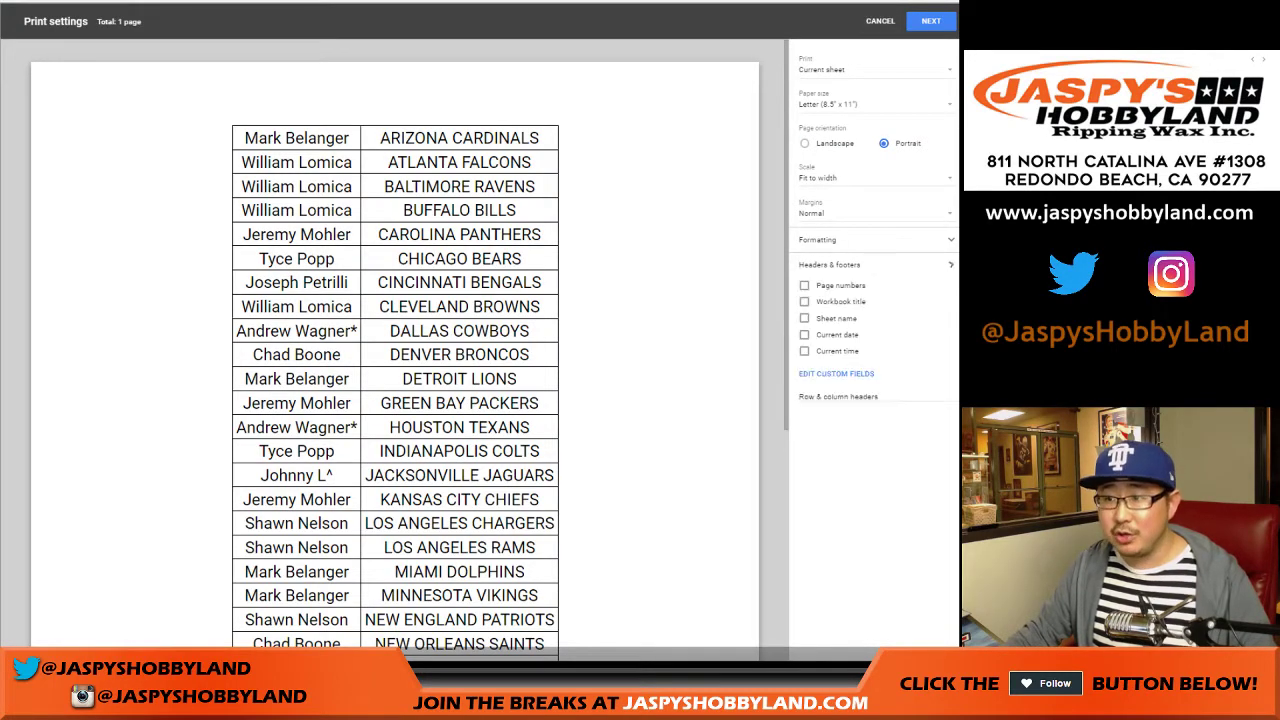
left_click(804, 301)
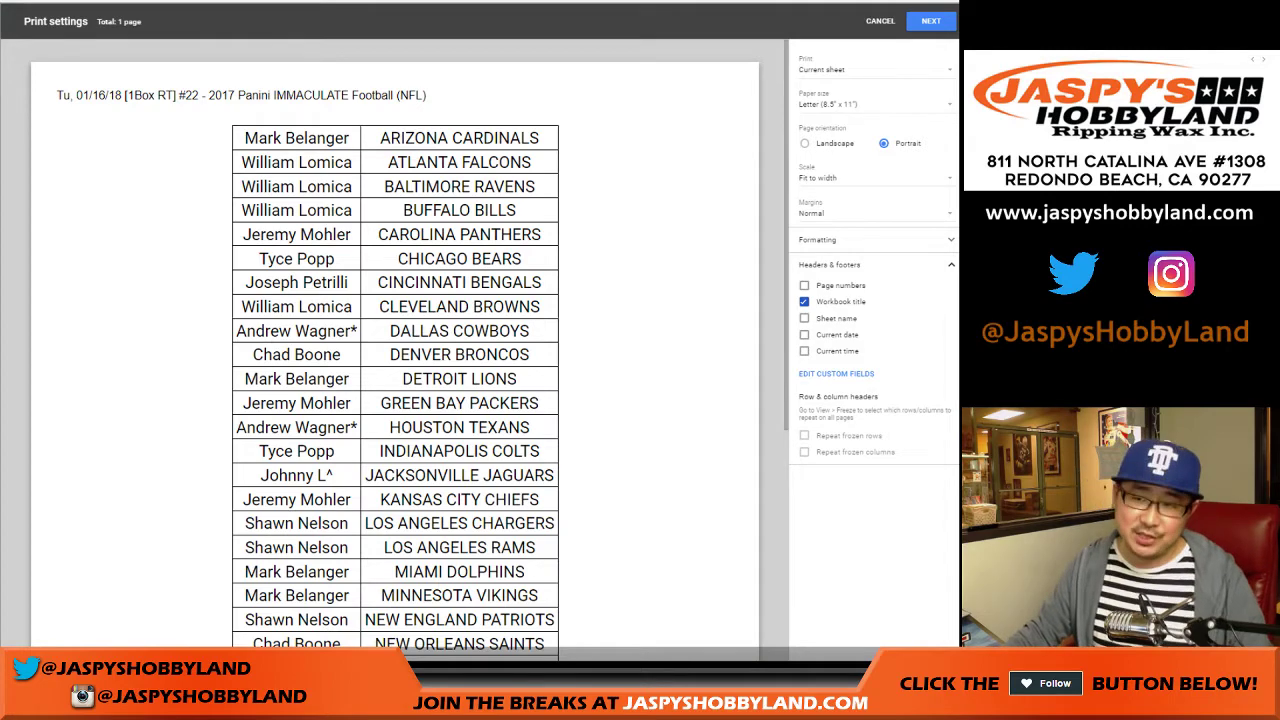
left_click(931, 20)
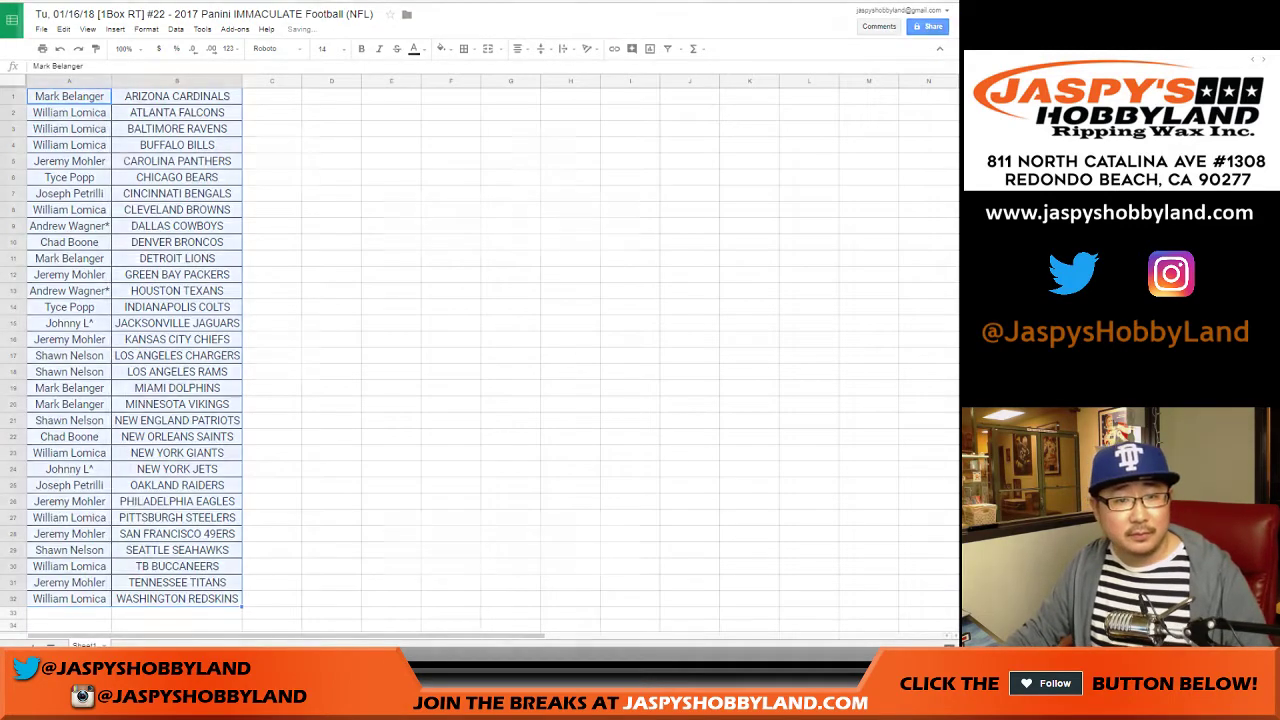